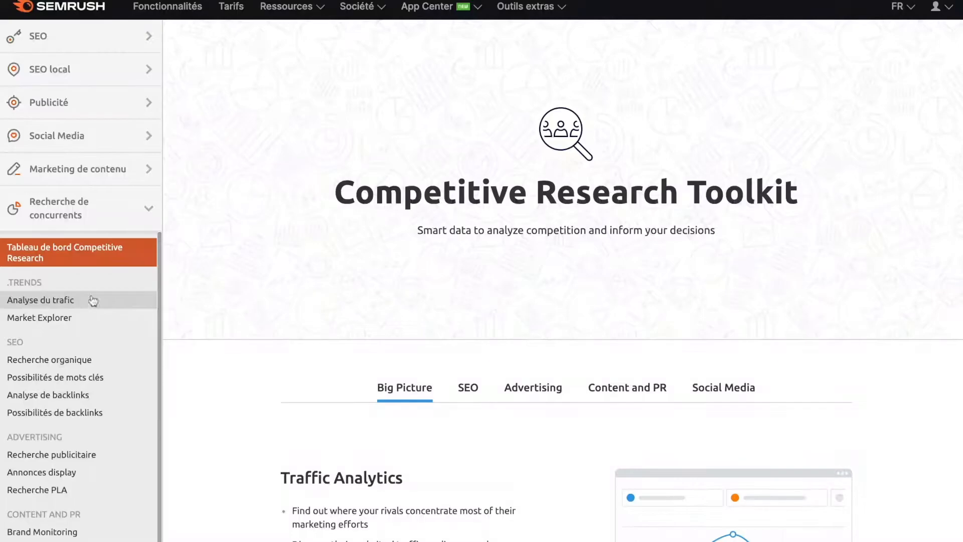
Review the Traffic Analytics and Market Explorer descriptions on the Competitive Research dashboard
{"action": "scroll", "coordinate": [323, 305], "scroll_direction": "down", "scroll_amount": 3}
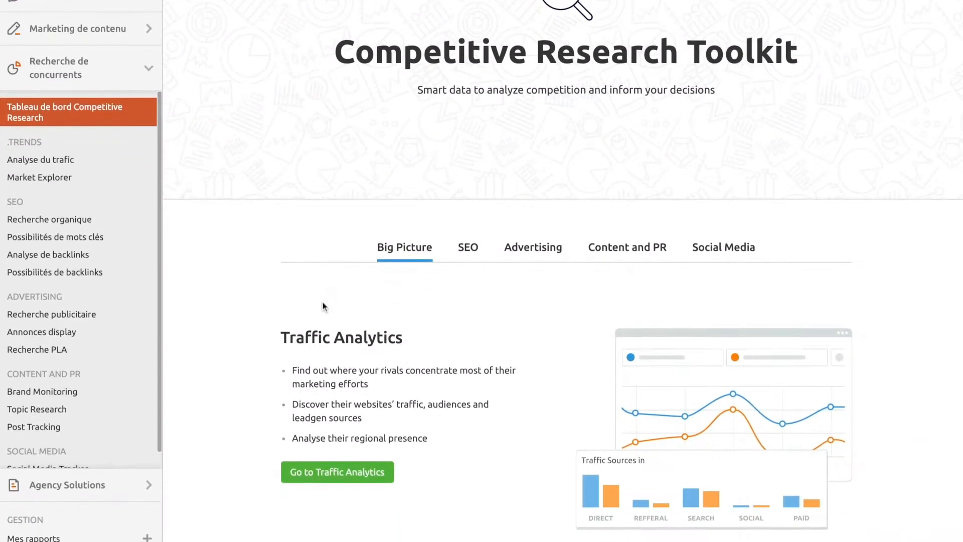
{"action": "scroll", "coordinate": [324, 305], "scroll_direction": "down", "scroll_amount": 5}
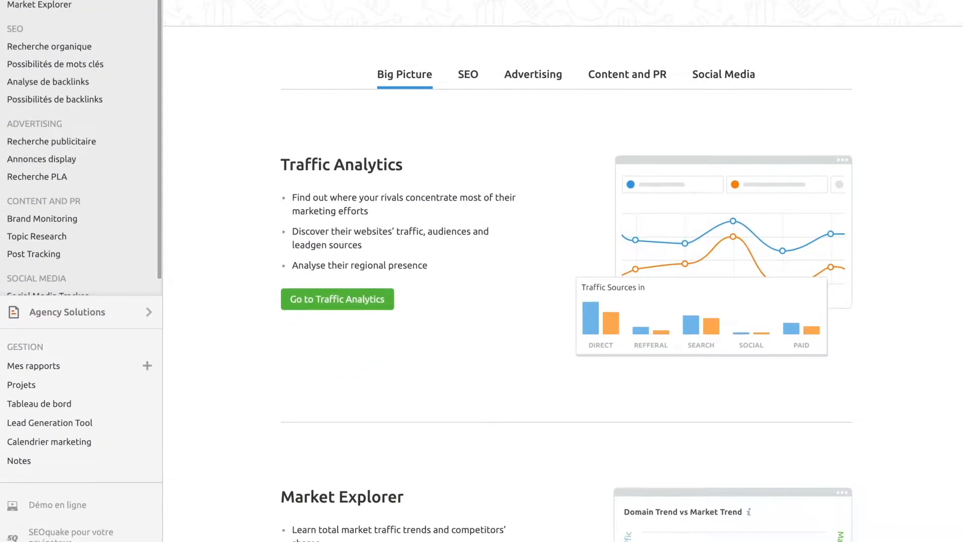
{"action": "scroll", "coordinate": [481, 271], "scroll_direction": "down", "scroll_amount": 1}
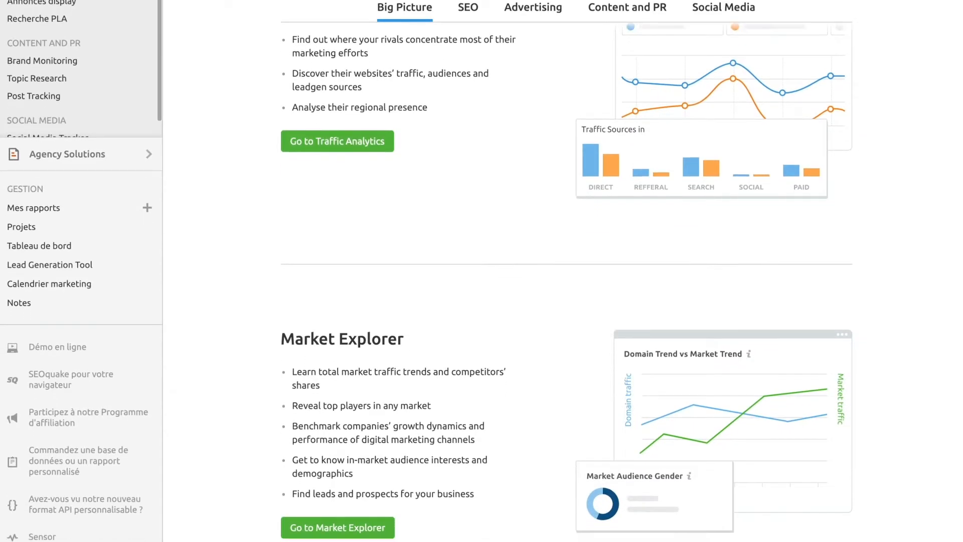
{"action": "scroll", "coordinate": [426, 271], "scroll_direction": "up", "scroll_amount": 1}
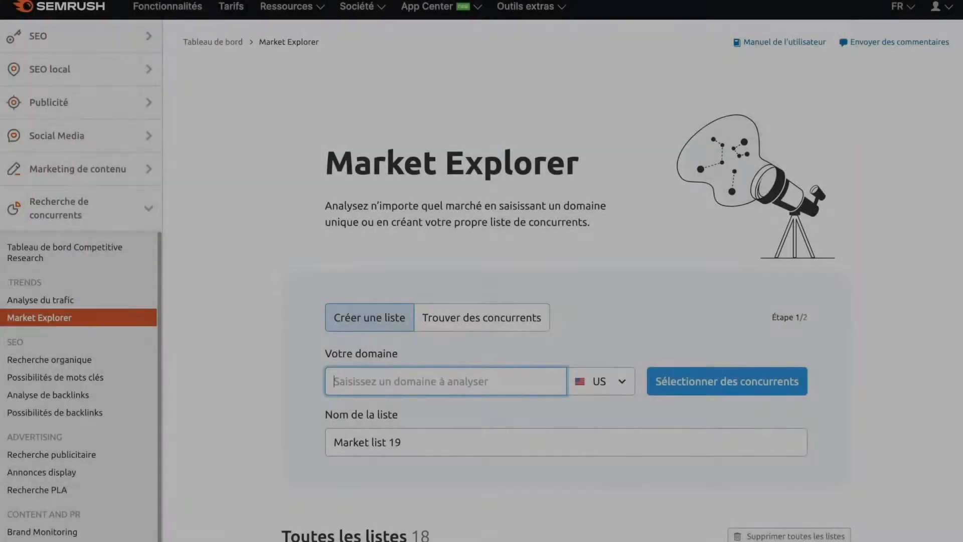
Run a Market Explorer analysis for sephora.fr in France, using the option that finds competitors
{"action": "type", "text": "sephora.fr"}
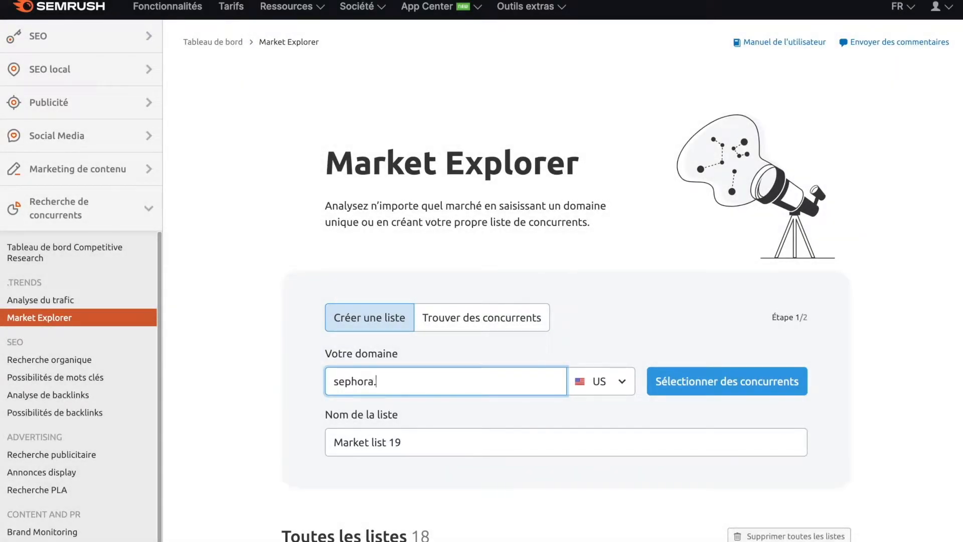
{"action": "left_click", "coordinate": [588, 385]}
{"action": "type", "text": "fr"}
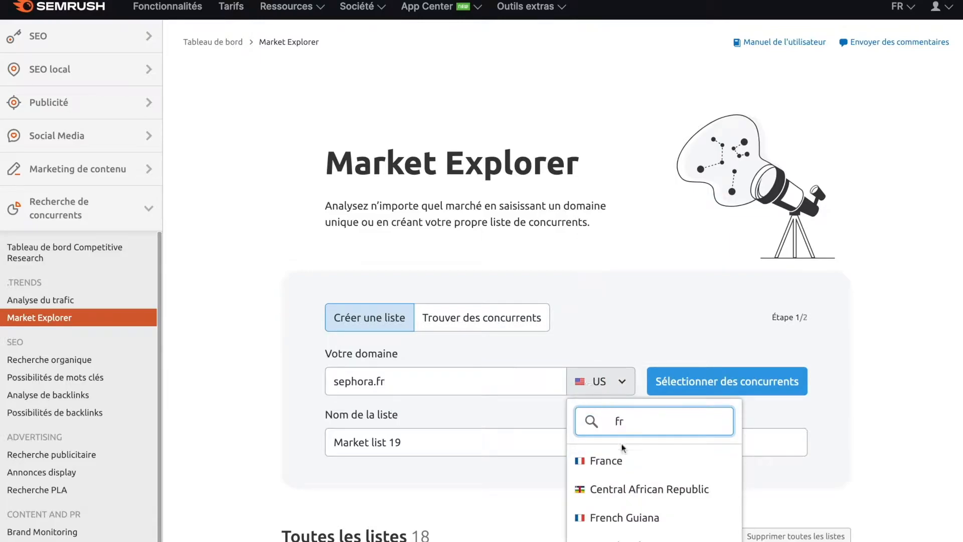
{"action": "left_click", "coordinate": [624, 466]}
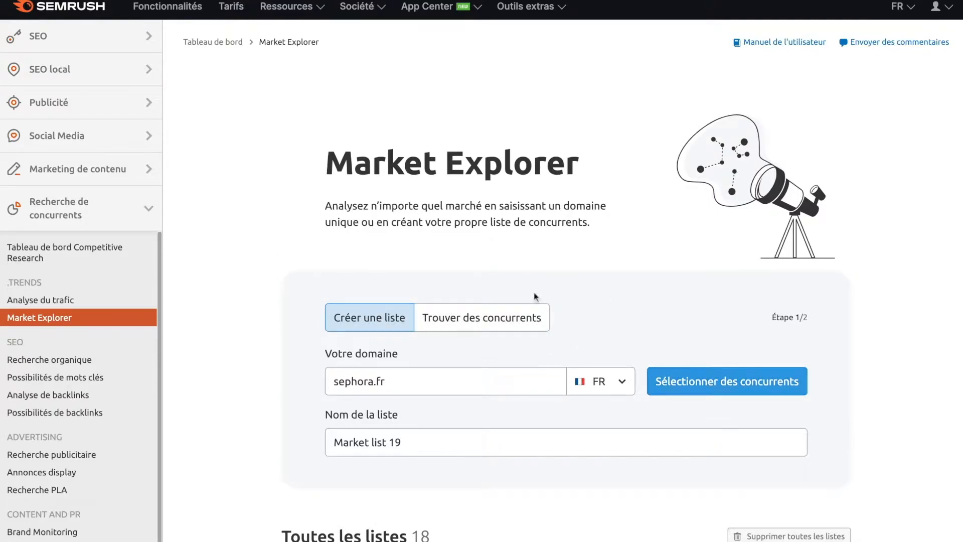
{"action": "left_click", "coordinate": [508, 320]}
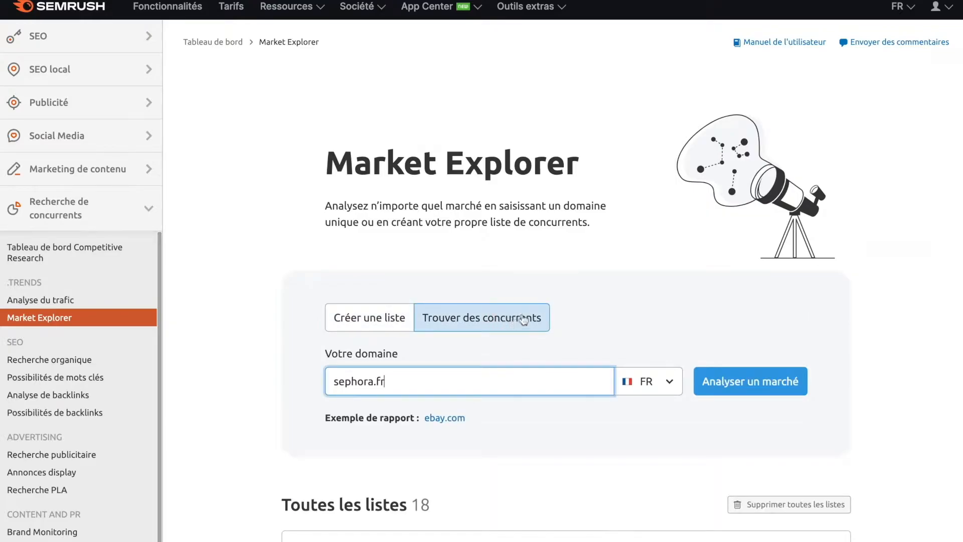
{"action": "left_click", "coordinate": [737, 386]}
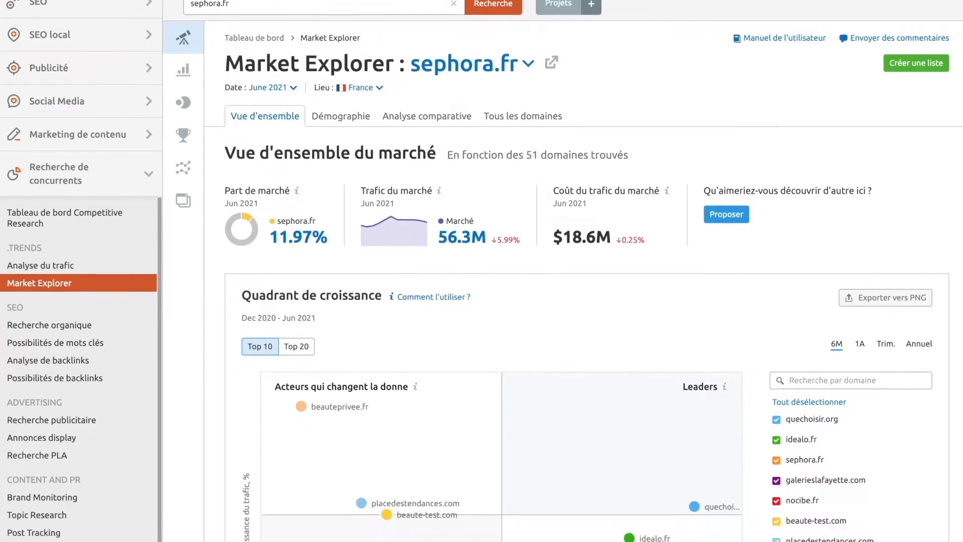
Switch the growth quadrant to the annual period and inspect the idealo.fr data point
{"action": "scroll", "coordinate": [481, 271], "scroll_direction": "down", "scroll_amount": 1}
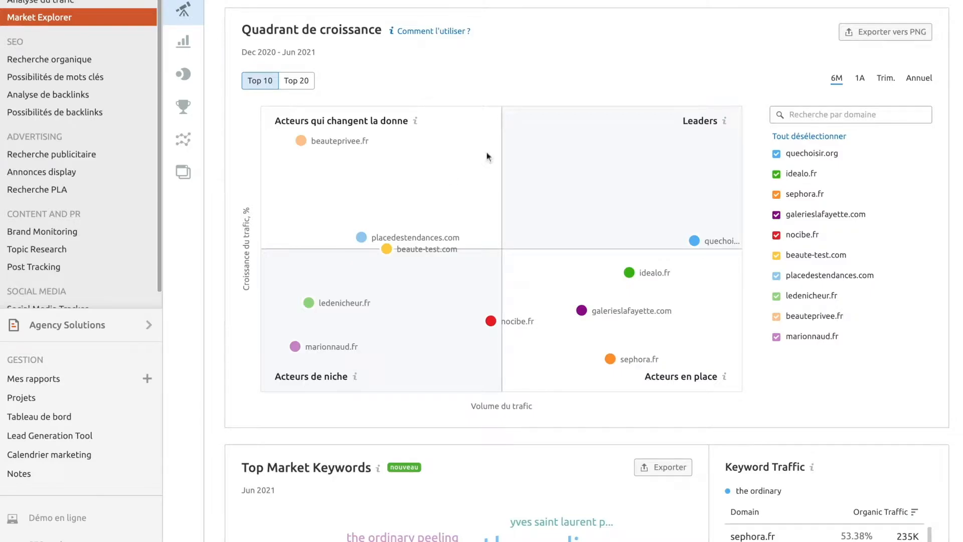
{"action": "left_click", "coordinate": [917, 80]}
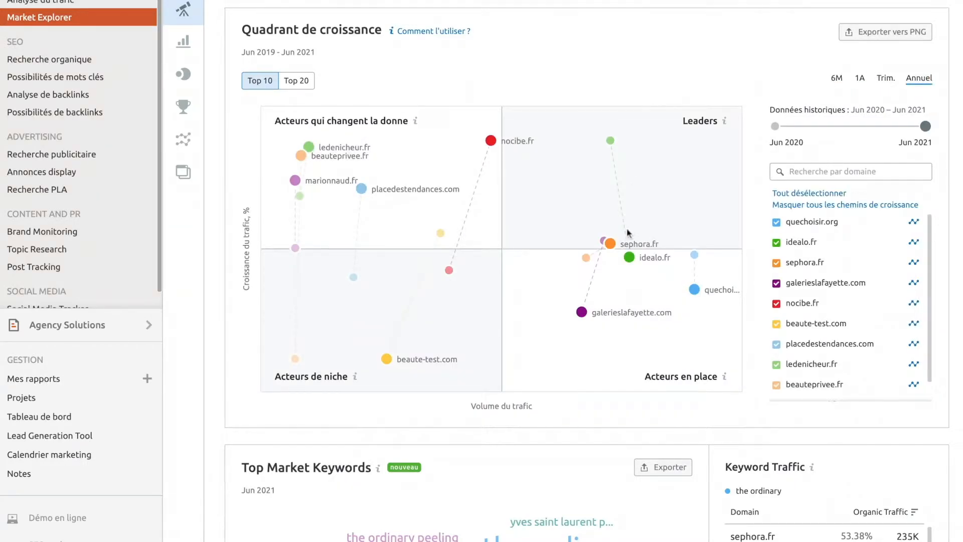
{"action": "mouse_move", "coordinate": [630, 258]}
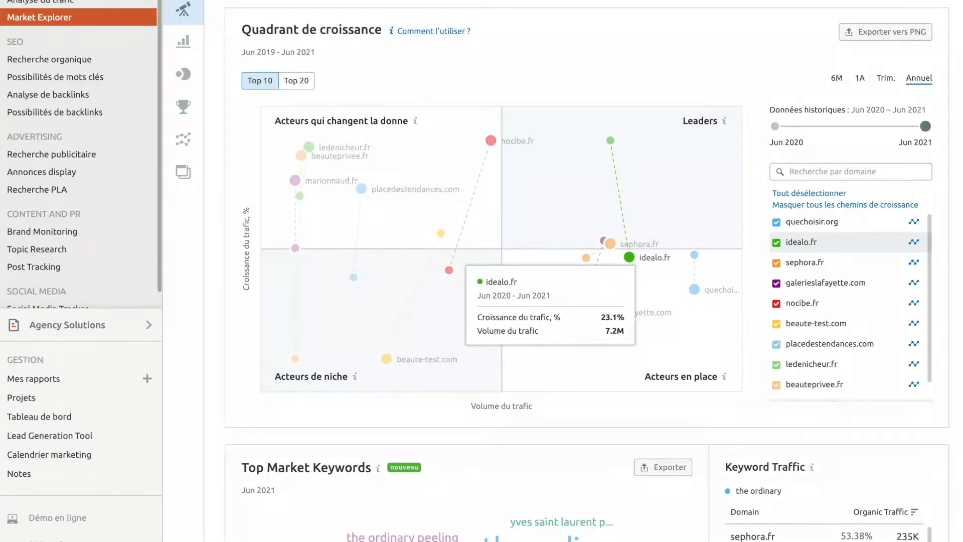
Examine the top market keywords, the domains' visit shares, the total traffic trends and the growth by source
{"action": "scroll", "coordinate": [481, 271], "scroll_direction": "down", "scroll_amount": 7}
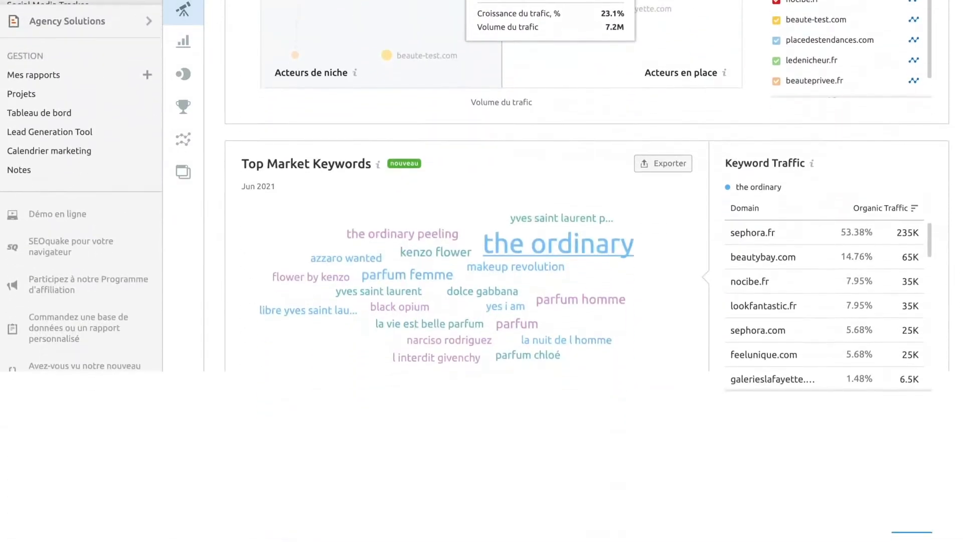
{"action": "scroll", "coordinate": [481, 271], "scroll_direction": "down", "scroll_amount": 7}
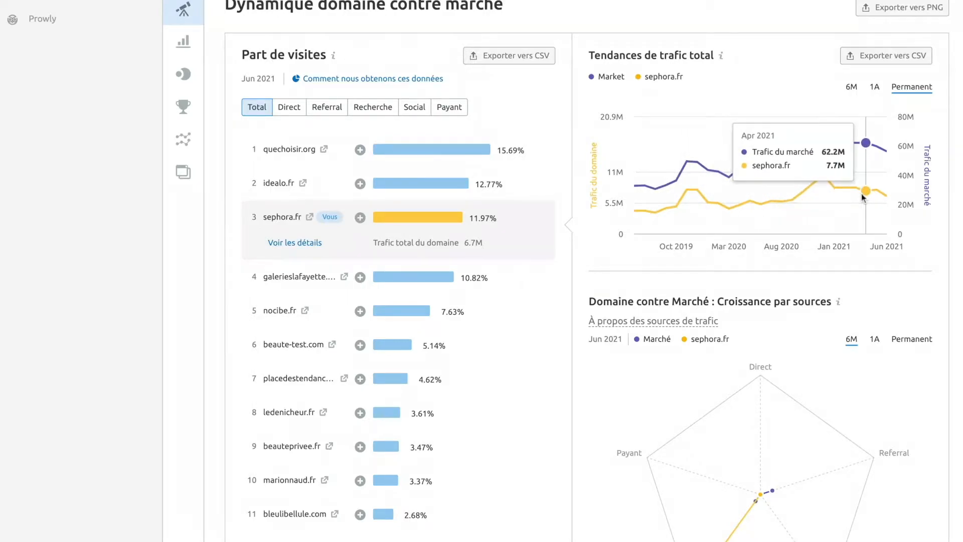
{"action": "scroll", "coordinate": [862, 194], "scroll_direction": "down", "scroll_amount": 4}
{"action": "scroll", "coordinate": [862, 193], "scroll_direction": "down", "scroll_amount": 1}
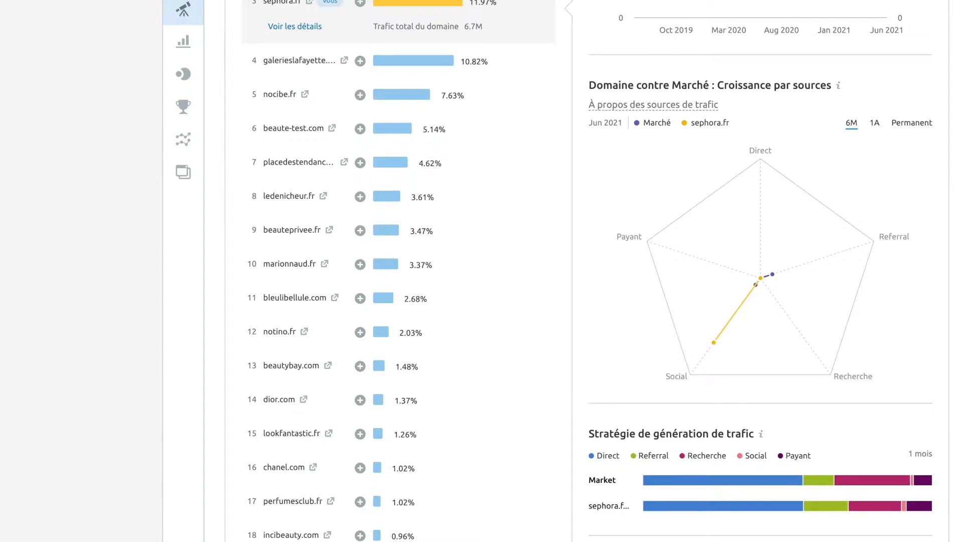
{"action": "scroll", "coordinate": [587, 271], "scroll_direction": "up", "scroll_amount": 20}
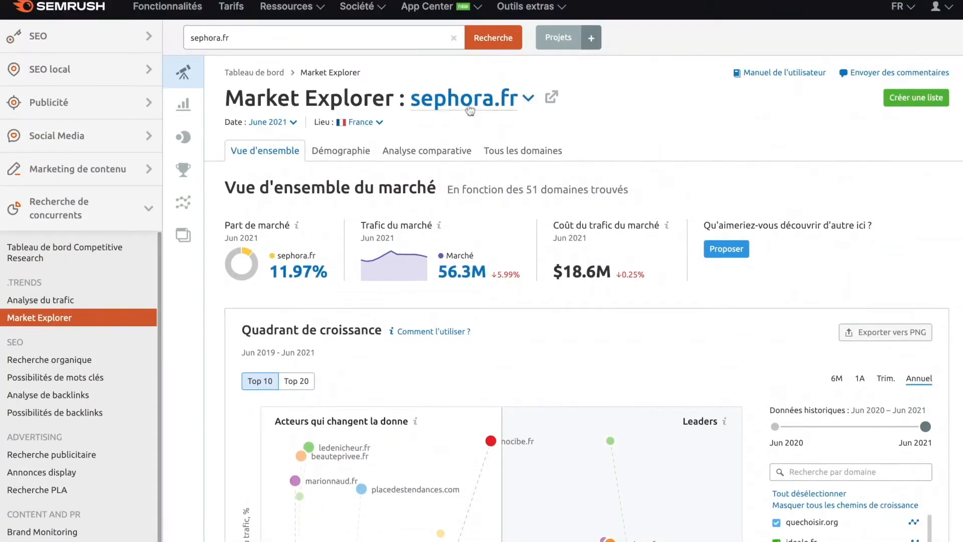
Open the market's demographic report and examine age and sex, preferred social networks and audience interests
{"action": "left_click", "coordinate": [354, 150]}
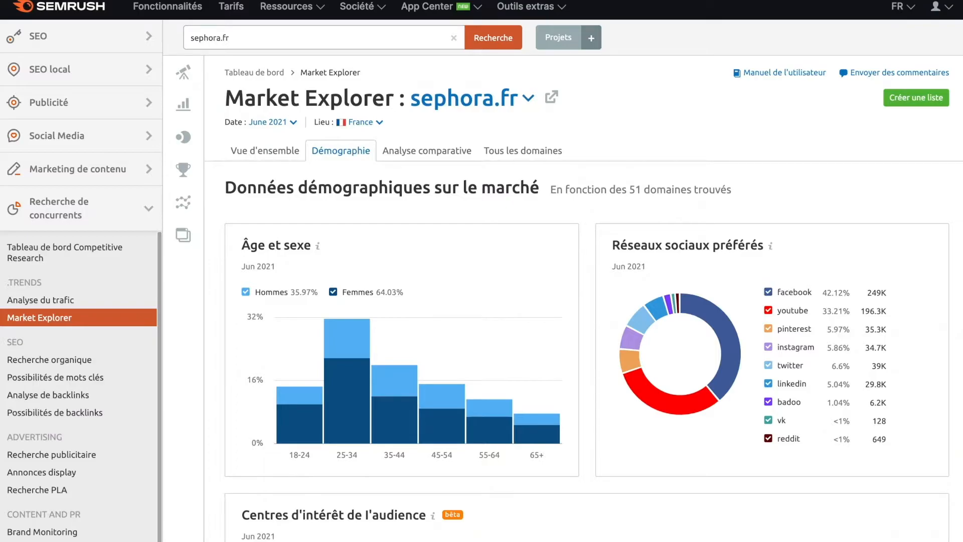
{"action": "mouse_move", "coordinate": [449, 409]}
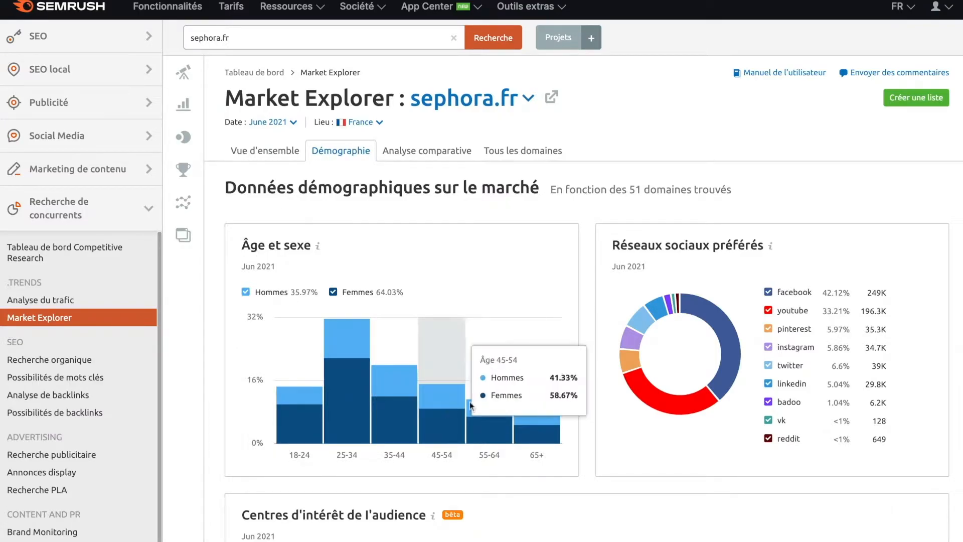
{"action": "mouse_move", "coordinate": [678, 412]}
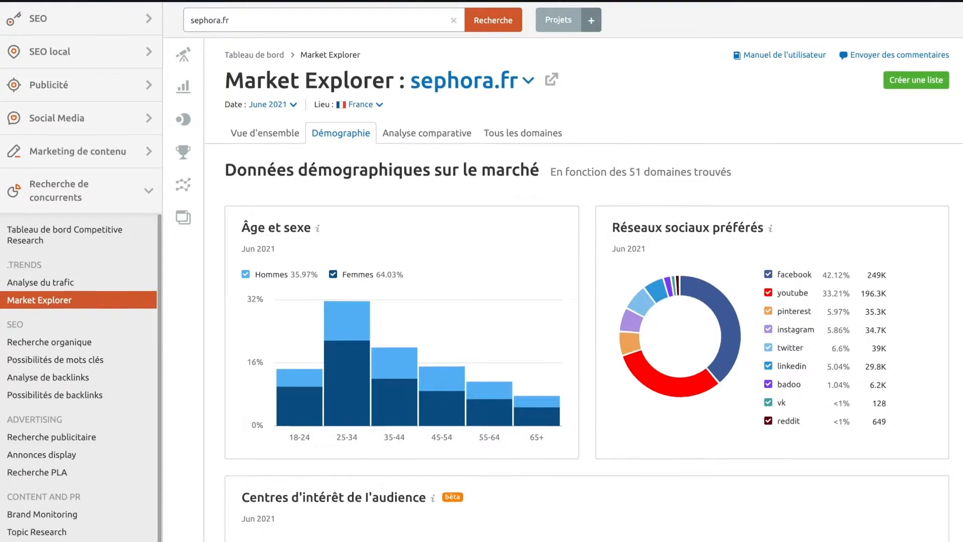
{"action": "scroll", "coordinate": [584, 301], "scroll_direction": "down", "scroll_amount": 5}
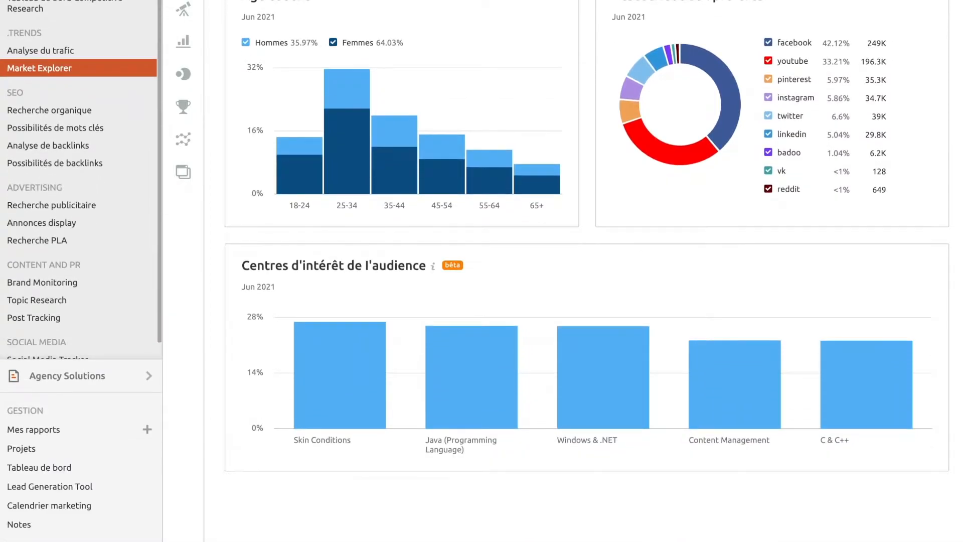
{"action": "scroll", "coordinate": [510, 126], "scroll_direction": "up", "scroll_amount": 5}
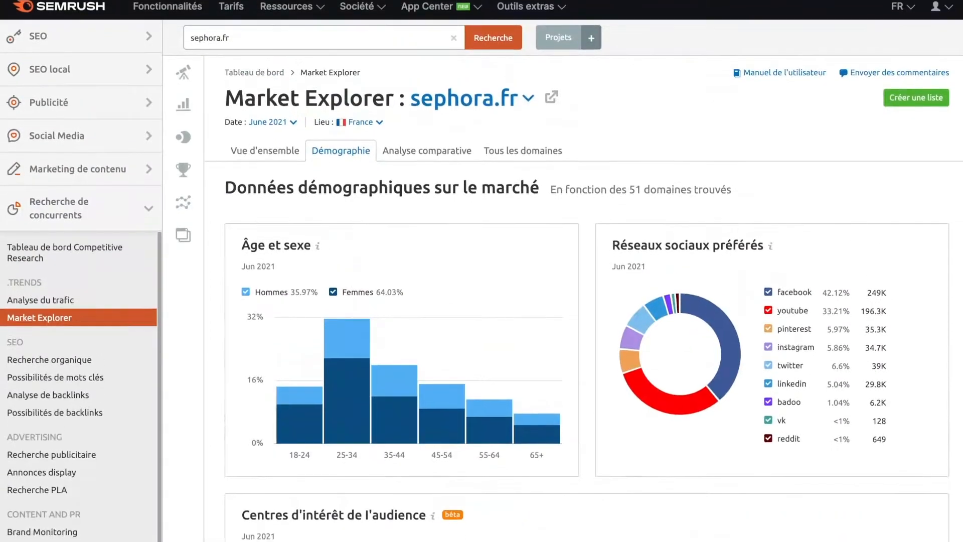
Open the comparative analysis, check which competitors are selected and inspect the monthly traffic trends
{"action": "left_click", "coordinate": [454, 151]}
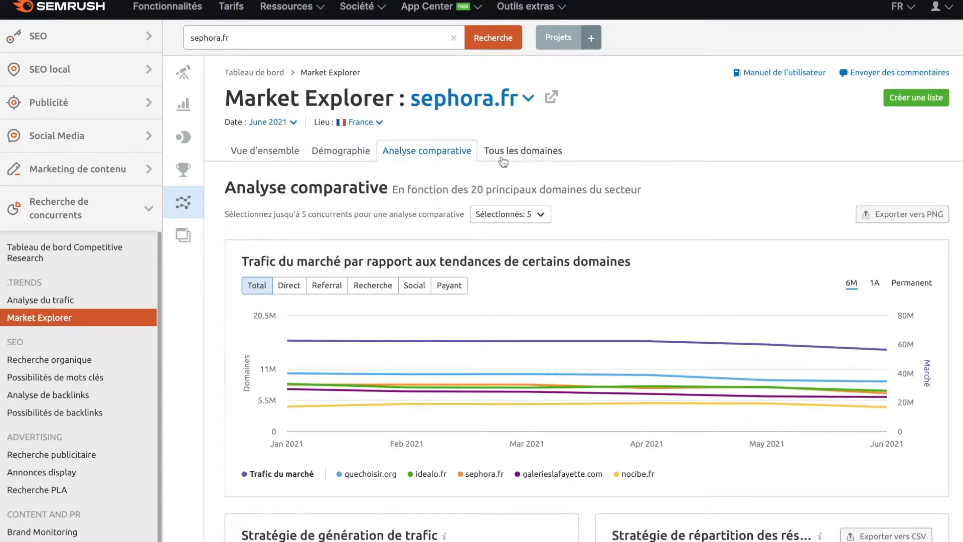
{"action": "left_click", "coordinate": [520, 218]}
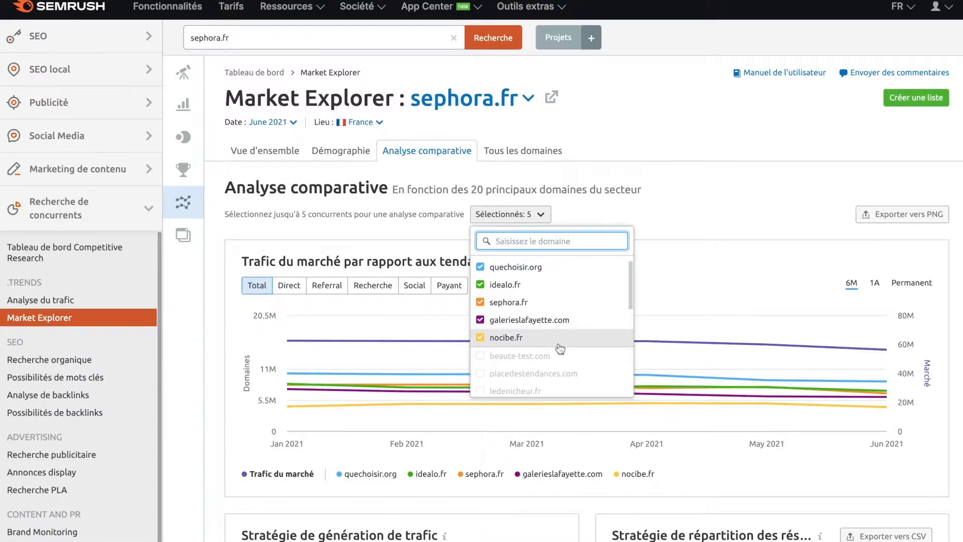
{"action": "left_click", "coordinate": [530, 220]}
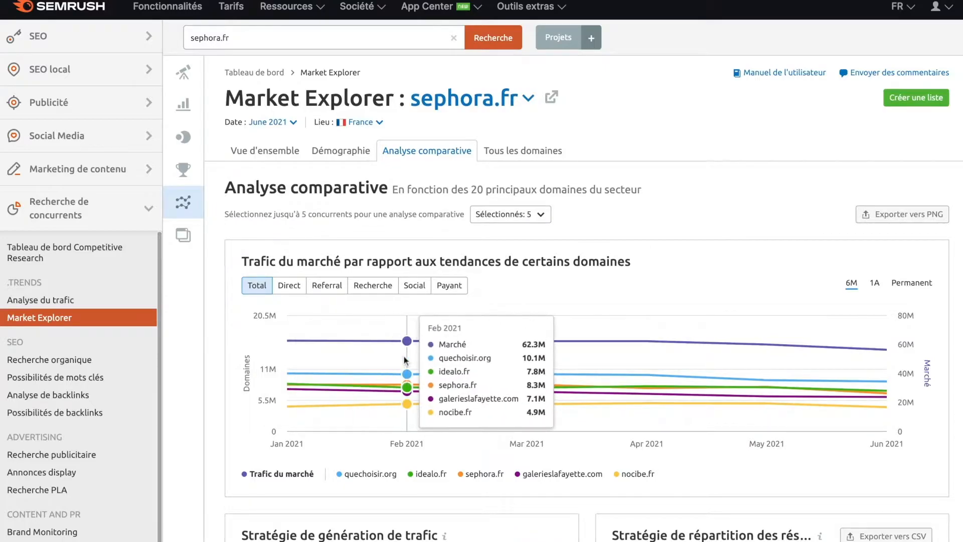
{"action": "mouse_move", "coordinate": [513, 360]}
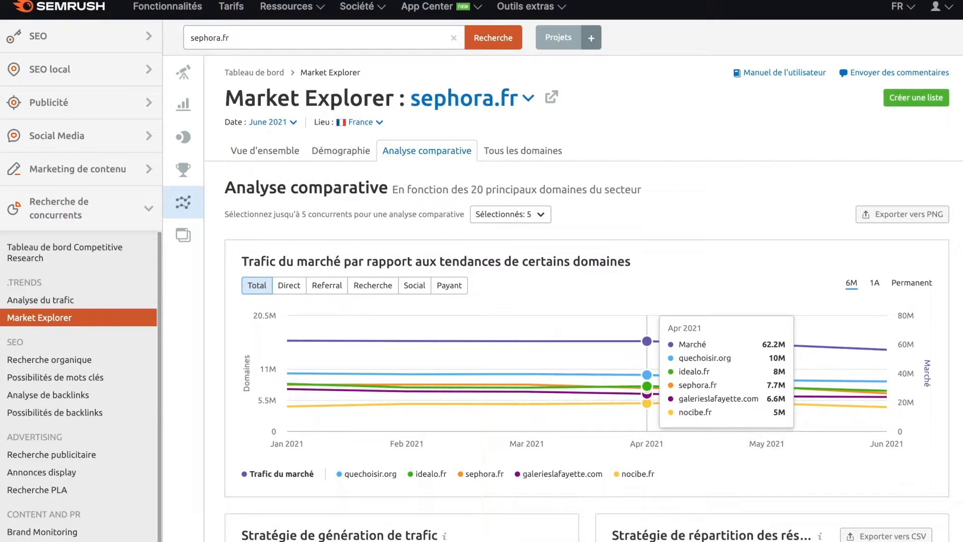
Compare the traffic generation and social network distribution strategies of the selected domains
{"action": "scroll", "coordinate": [647, 361], "scroll_direction": "down", "scroll_amount": 6}
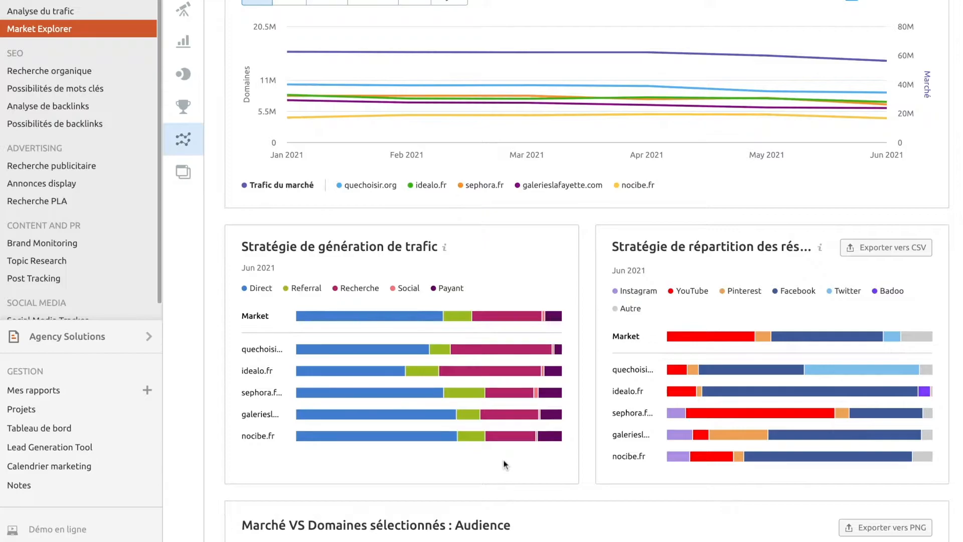
{"action": "mouse_move", "coordinate": [787, 348]}
{"action": "mouse_move", "coordinate": [781, 410]}
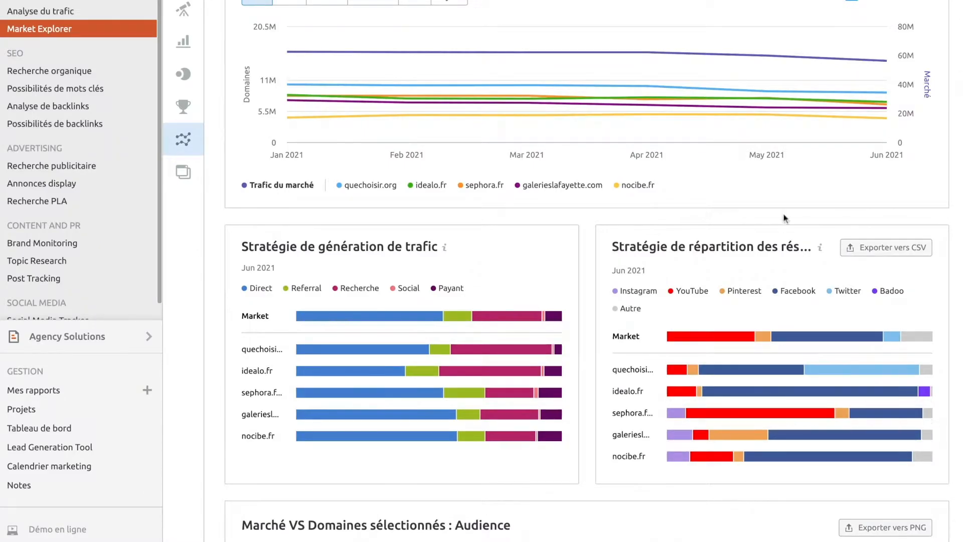
{"action": "scroll", "coordinate": [784, 202], "scroll_direction": "up", "scroll_amount": 6}
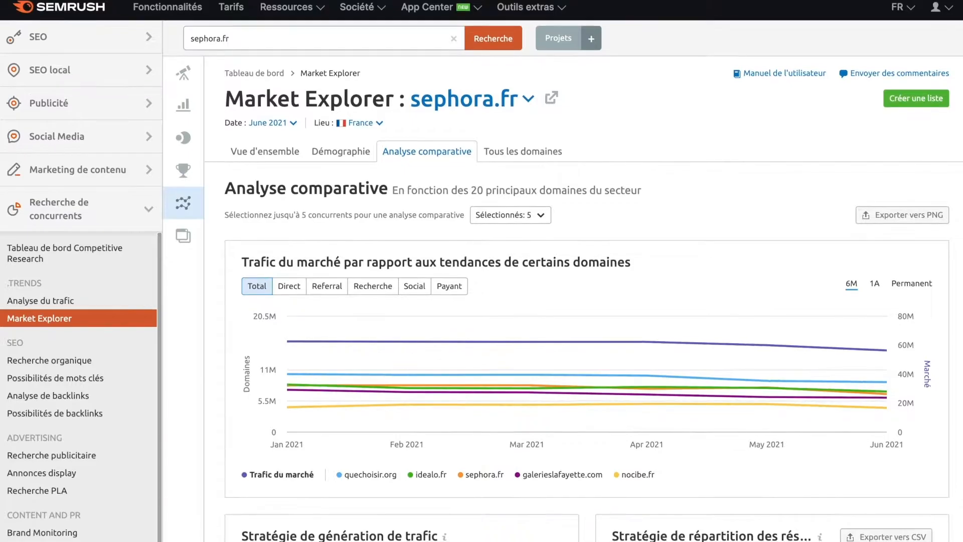
Open the list of all market domains and sort it by search traffic
{"action": "left_click", "coordinate": [544, 153]}
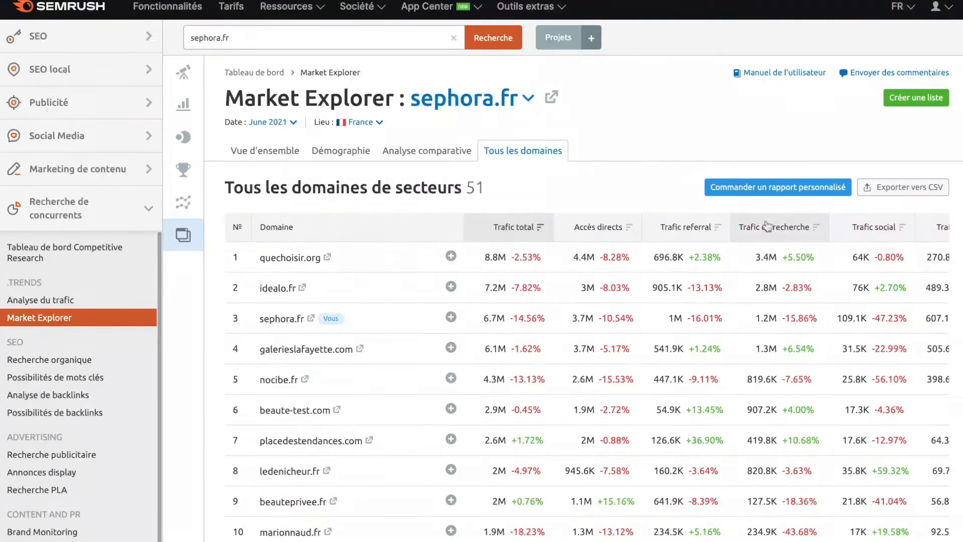
{"action": "left_click", "coordinate": [818, 232]}
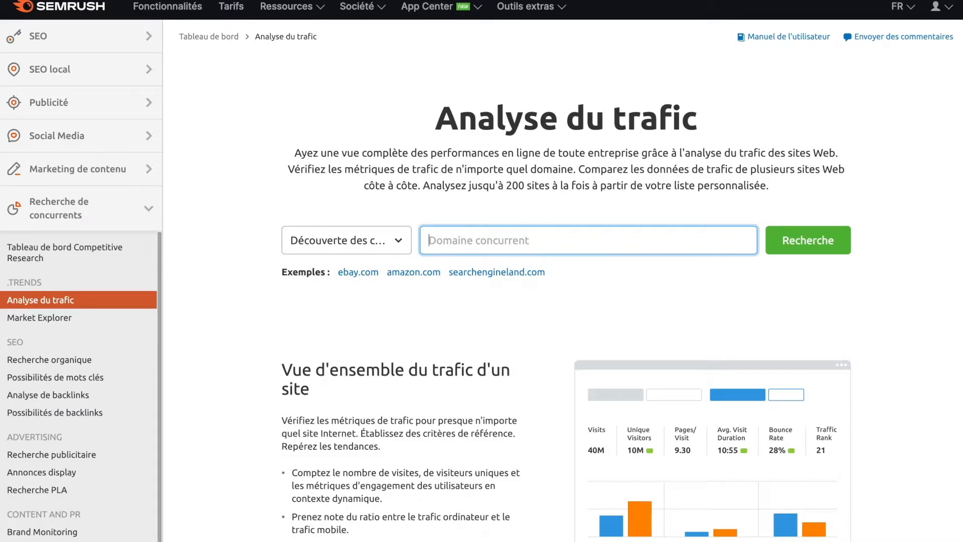
Run a traffic analysis for nocibe.fr and set its location to France
{"action": "type", "text": "nocib"}
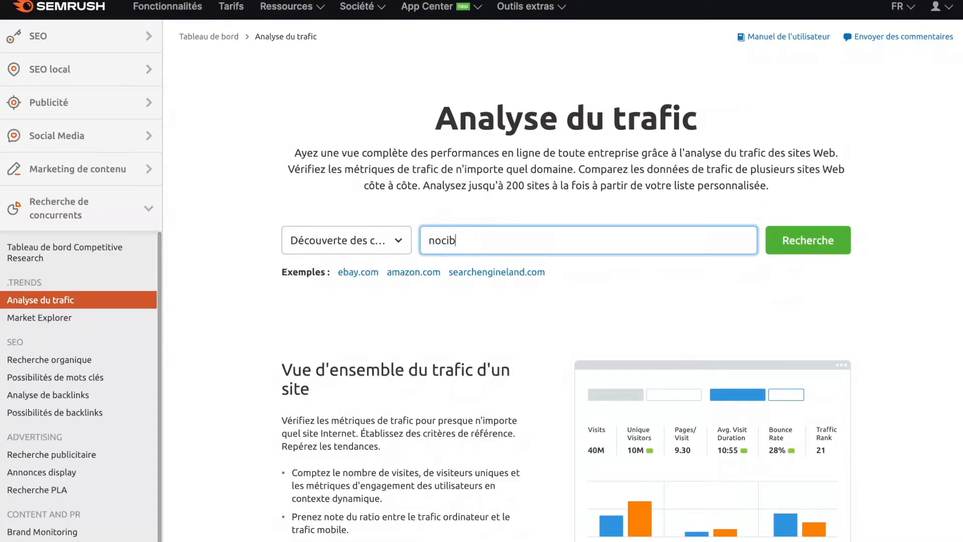
{"action": "type", "text": "e.fr"}
{"action": "left_click", "coordinate": [795, 238]}
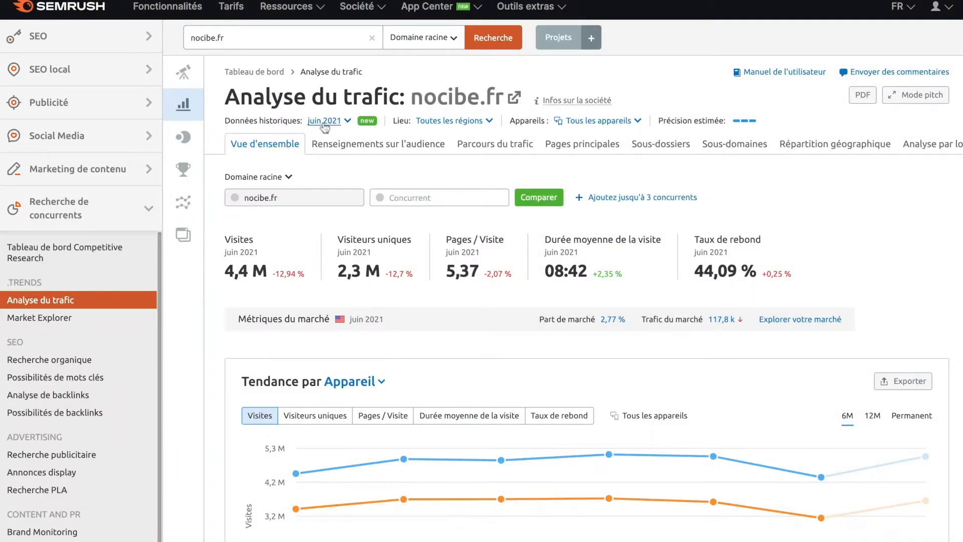
{"action": "left_click", "coordinate": [451, 122]}
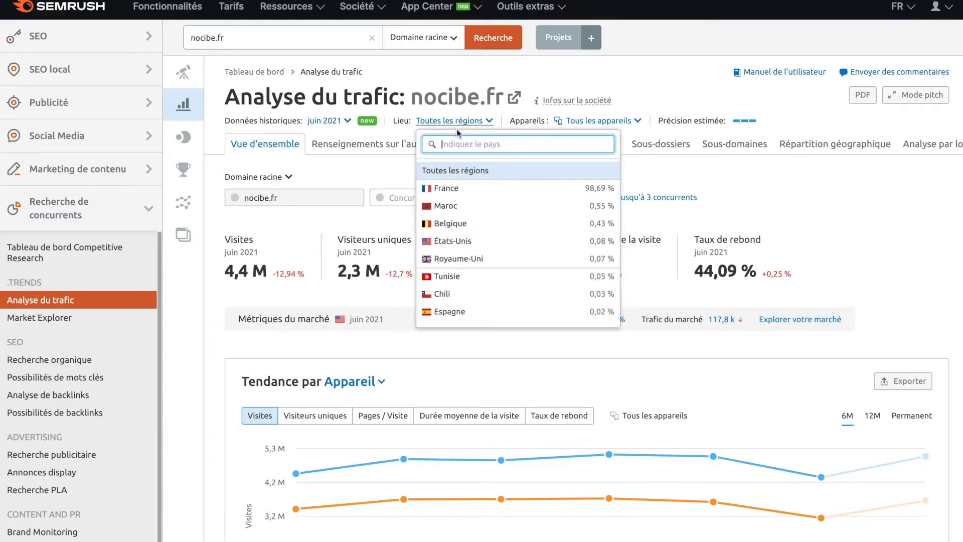
{"action": "left_click", "coordinate": [466, 188]}
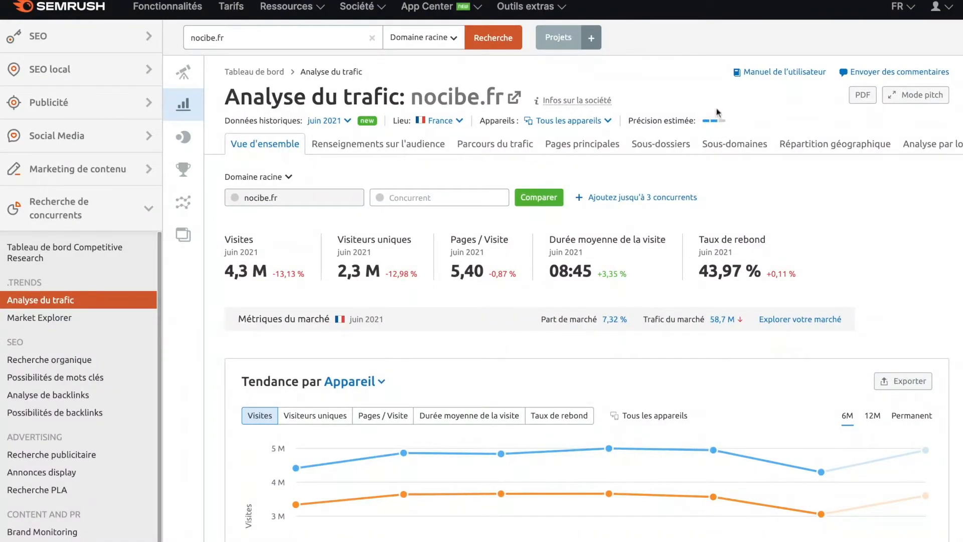
Add sephora.fr as a competitor to the nocibe.fr traffic analysis and compare the two domains' metrics and visit trends
{"action": "mouse_move", "coordinate": [714, 121]}
{"action": "left_click", "coordinate": [418, 197]}
{"action": "type", "text": "sephora.fr"}
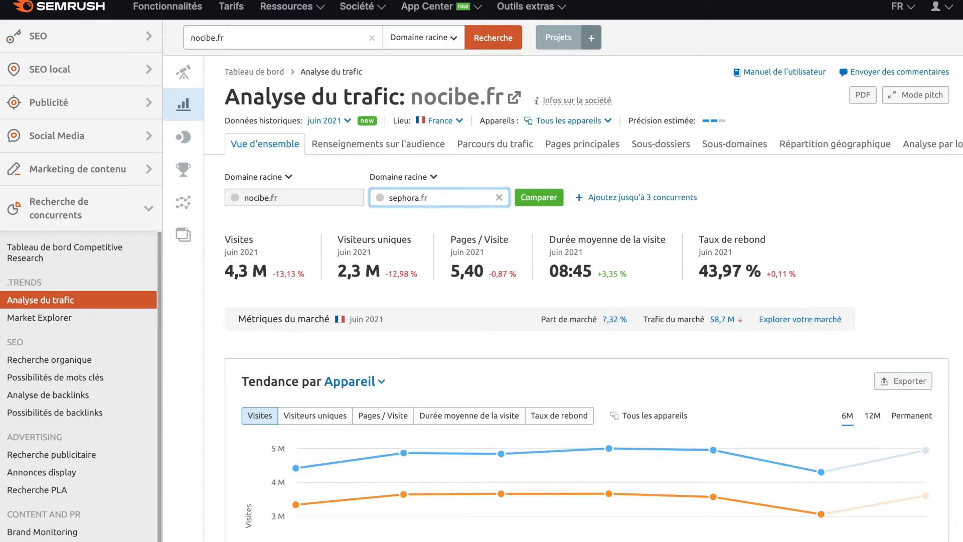
{"action": "key", "text": "Return"}
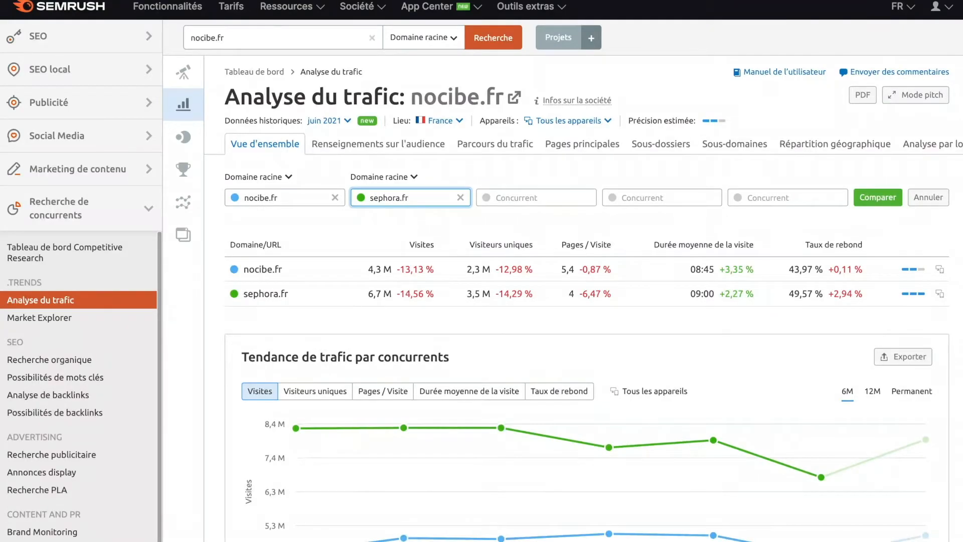
{"action": "scroll", "coordinate": [482, 271], "scroll_direction": "down", "scroll_amount": 2}
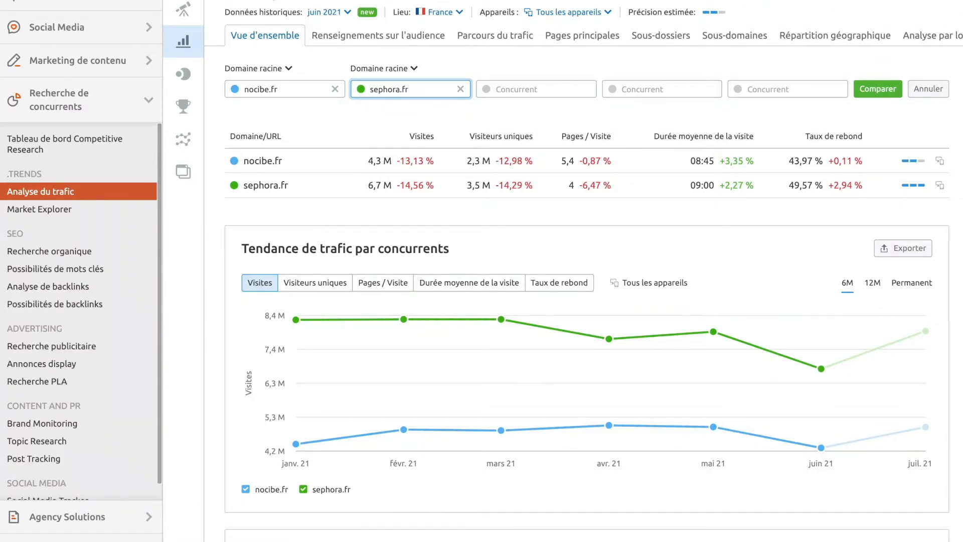
{"action": "scroll", "coordinate": [482, 271], "scroll_direction": "up", "scroll_amount": 2}
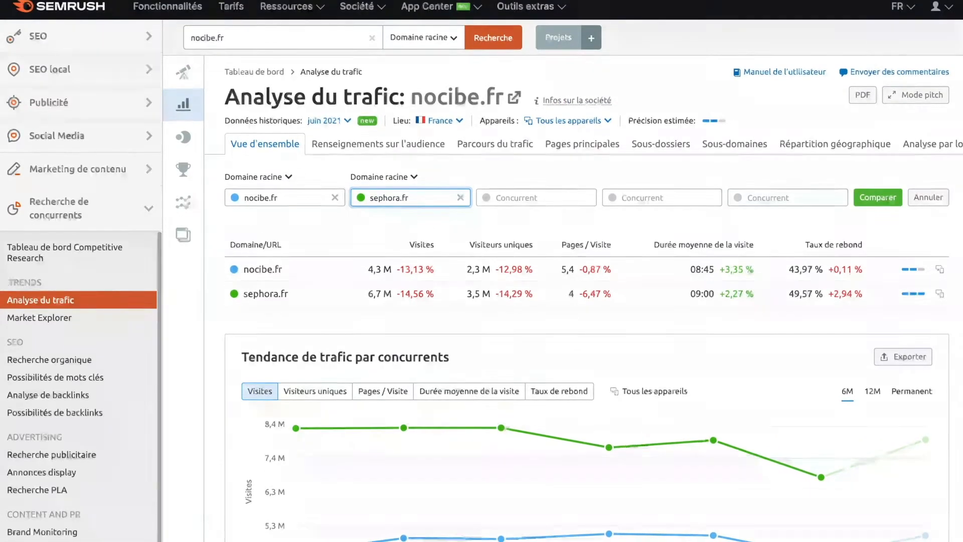
Open the traffic journey report and compare both domains' search, direct and paid traffic sources
{"action": "left_click", "coordinate": [476, 146]}
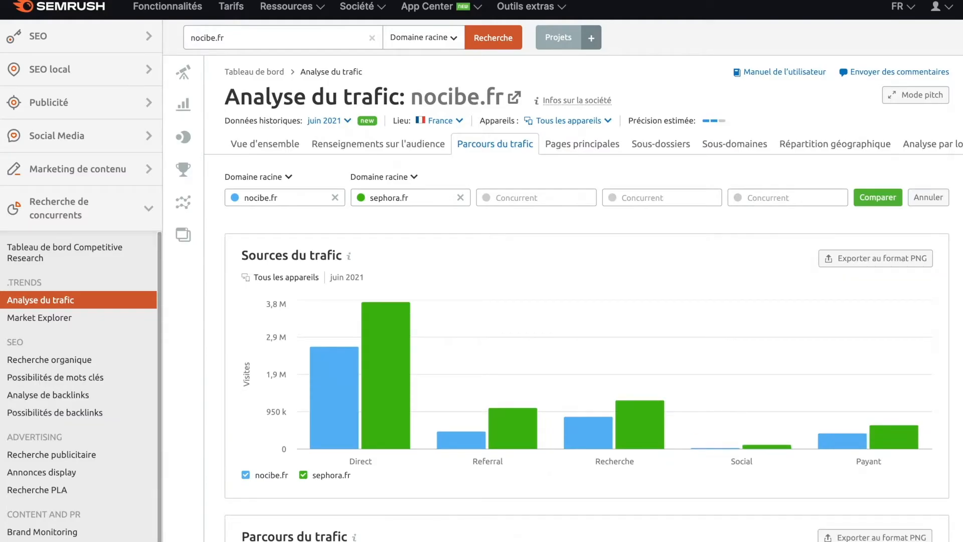
{"action": "mouse_move", "coordinate": [628, 305]}
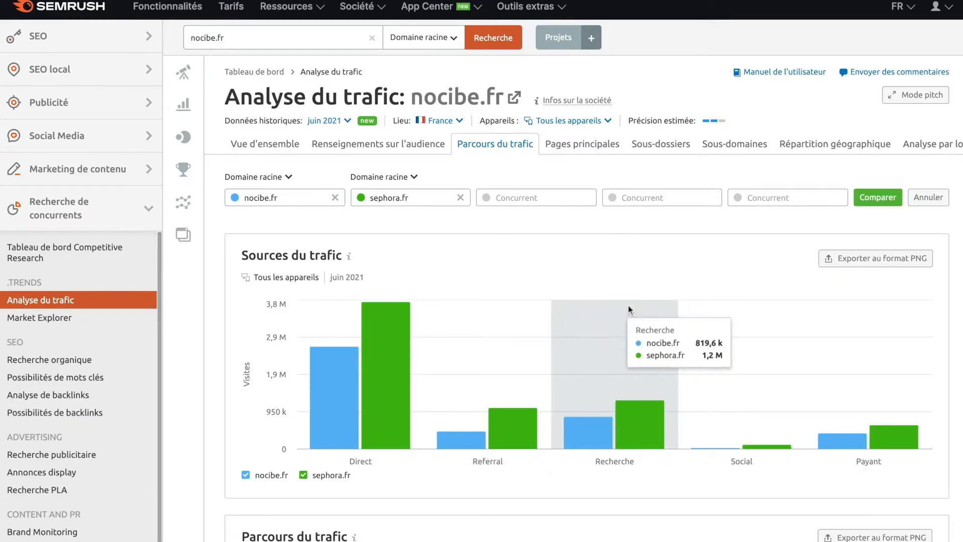
{"action": "scroll", "coordinate": [628, 305], "scroll_direction": "down", "scroll_amount": 2}
{"action": "scroll", "coordinate": [628, 305], "scroll_direction": "down", "scroll_amount": 1}
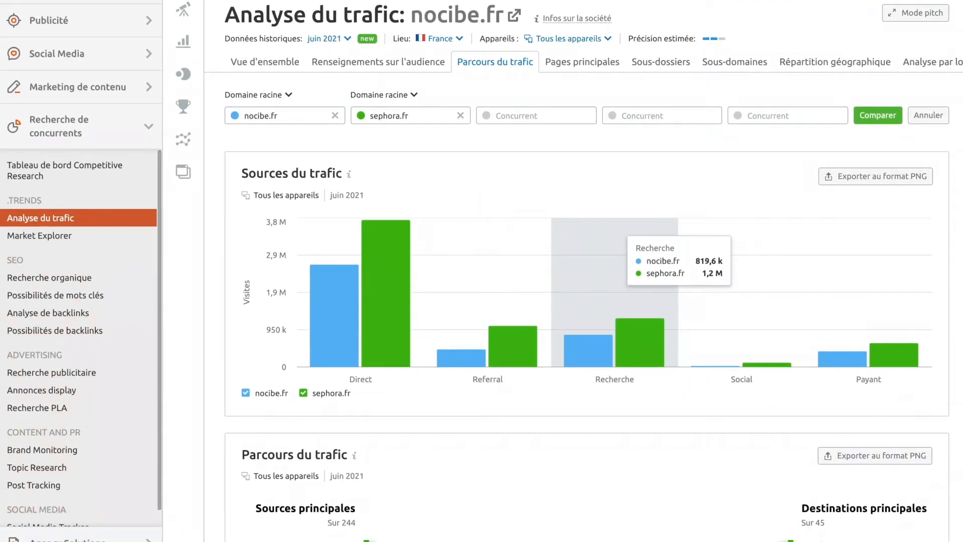
{"action": "mouse_move", "coordinate": [389, 311]}
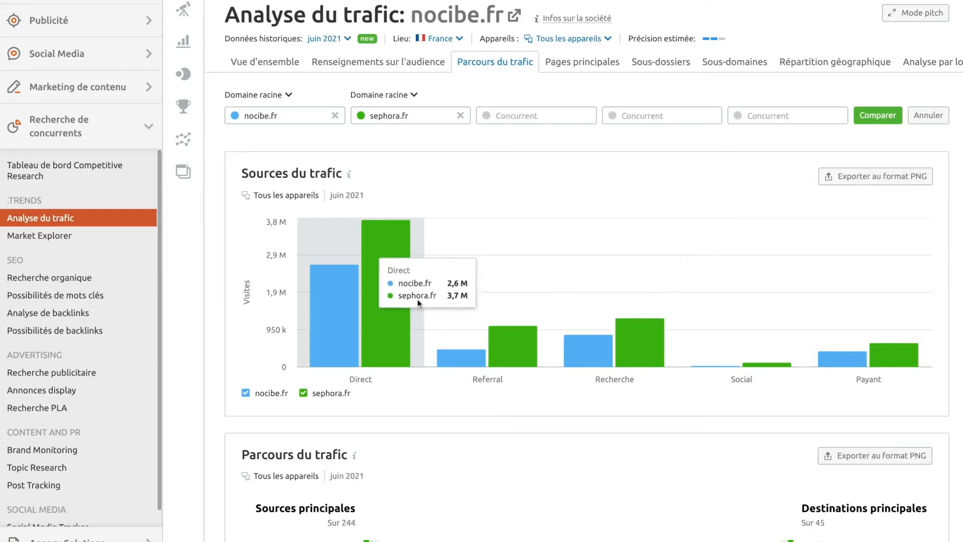
{"action": "mouse_move", "coordinate": [813, 281]}
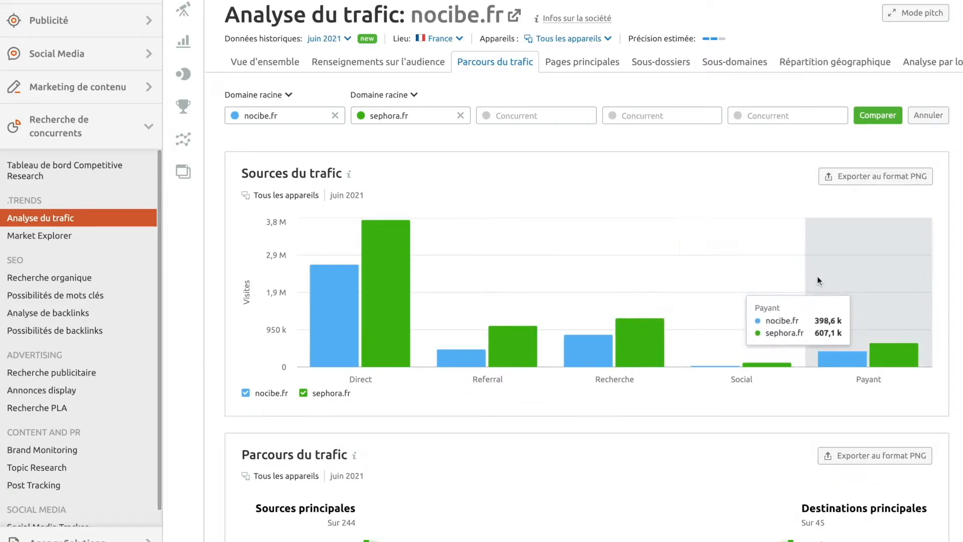
Examine the main sources and destinations in the traffic journey diagram and the detailed list of source domains
{"action": "scroll", "coordinate": [814, 281], "scroll_direction": "down", "scroll_amount": 5}
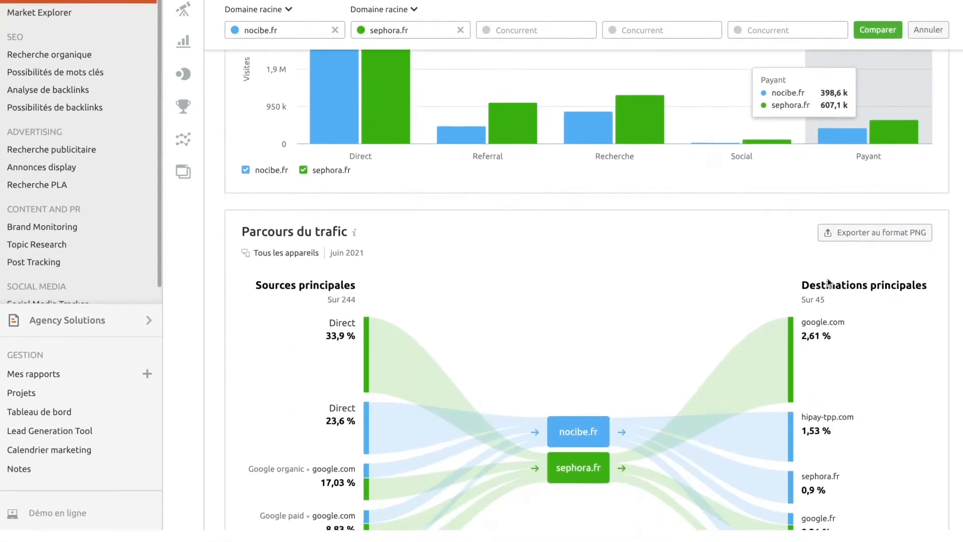
{"action": "scroll", "coordinate": [828, 282], "scroll_direction": "down", "scroll_amount": 3}
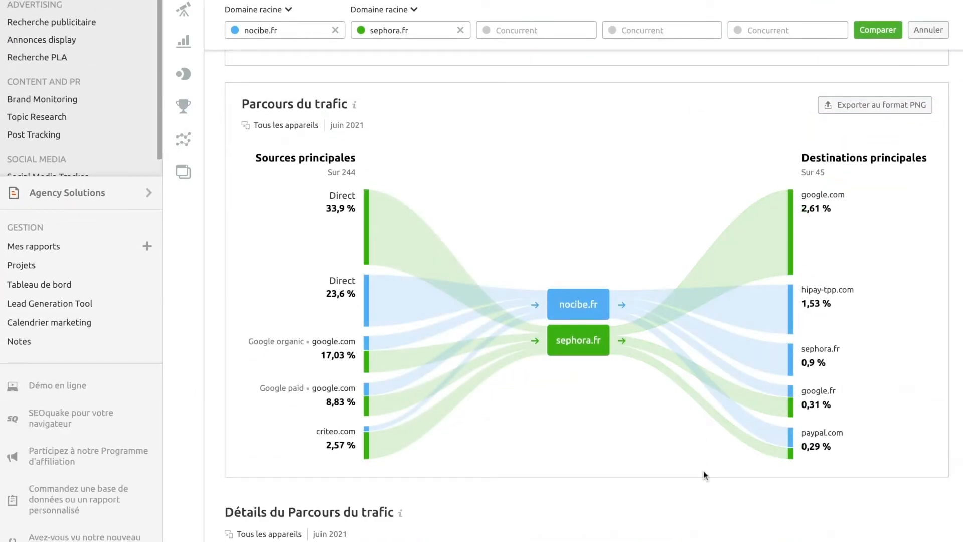
{"action": "scroll", "coordinate": [703, 471], "scroll_direction": "down", "scroll_amount": 6}
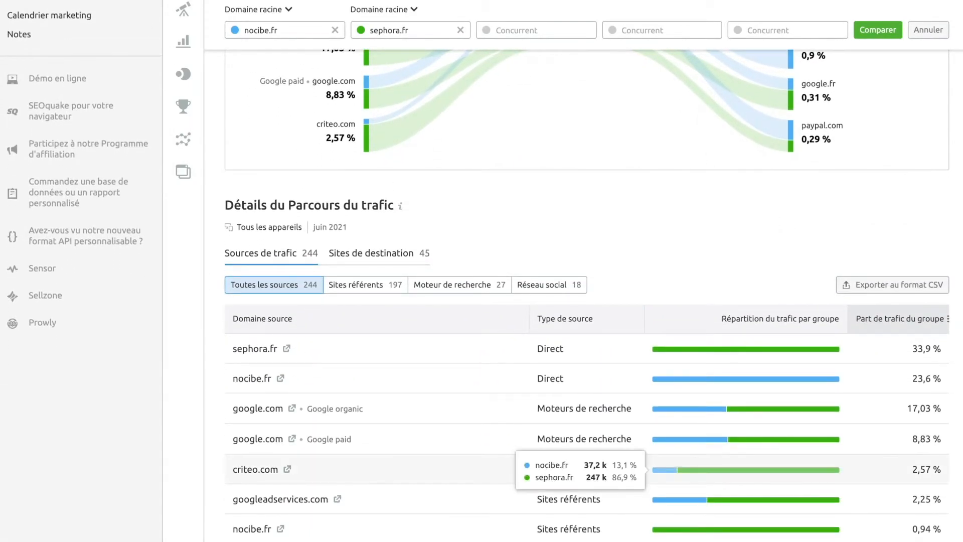
{"action": "scroll", "coordinate": [704, 455], "scroll_direction": "down", "scroll_amount": 3}
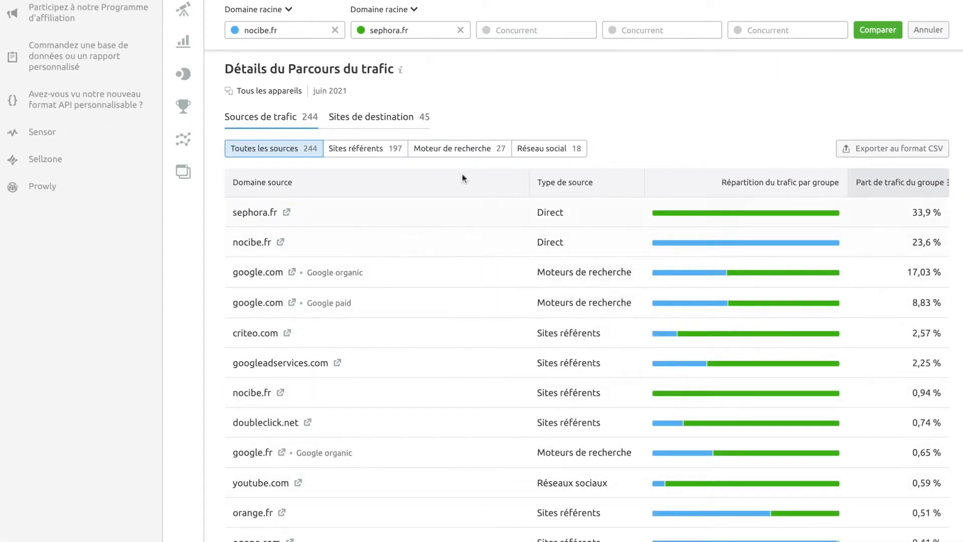
List the referring sites and the social networks among the traffic sources, and inspect the domains' traffic split for Facebook
{"action": "left_click", "coordinate": [386, 149]}
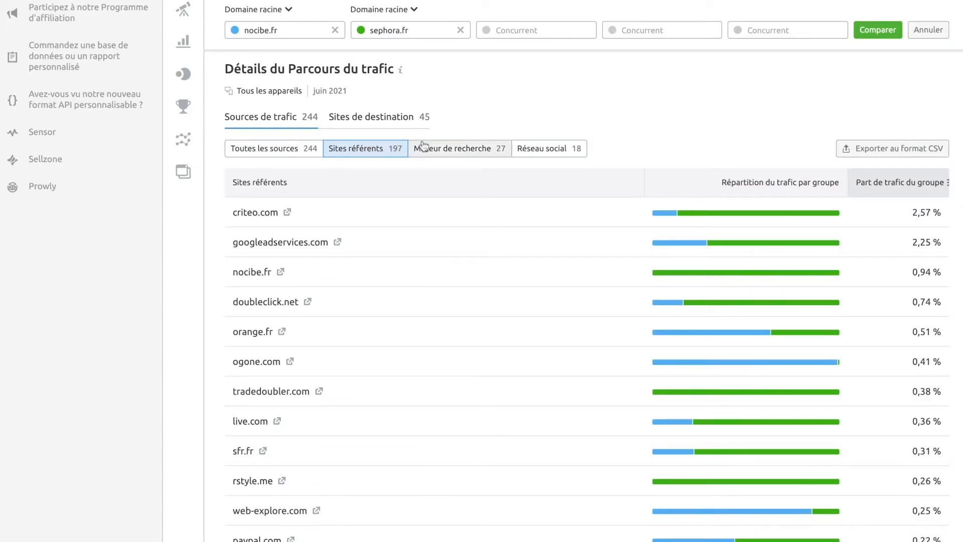
{"action": "left_click", "coordinate": [564, 152]}
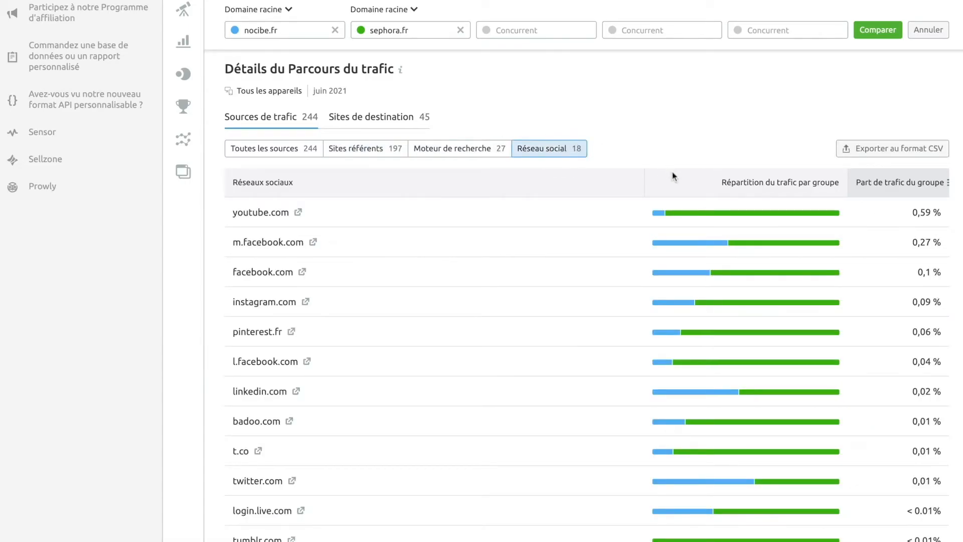
{"action": "mouse_move", "coordinate": [685, 216]}
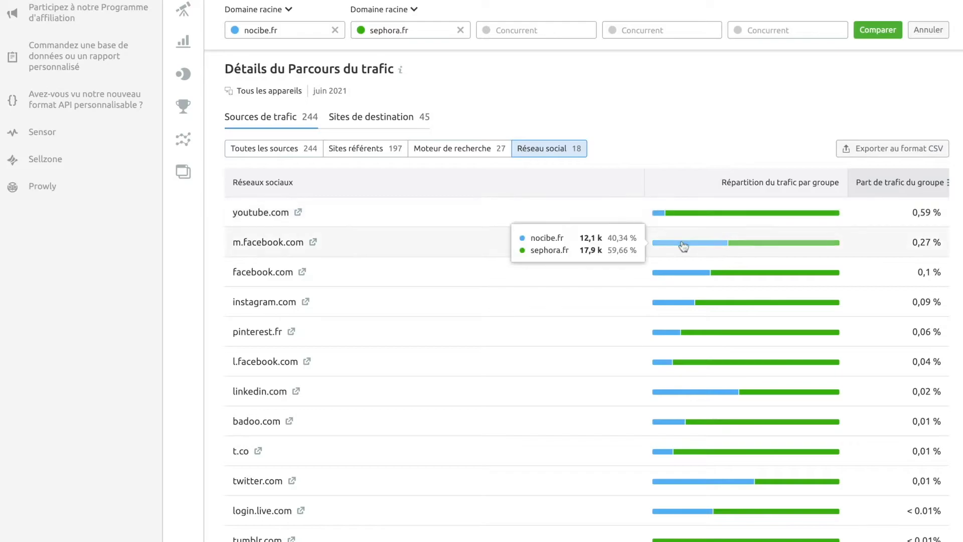
{"action": "mouse_move", "coordinate": [683, 275]}
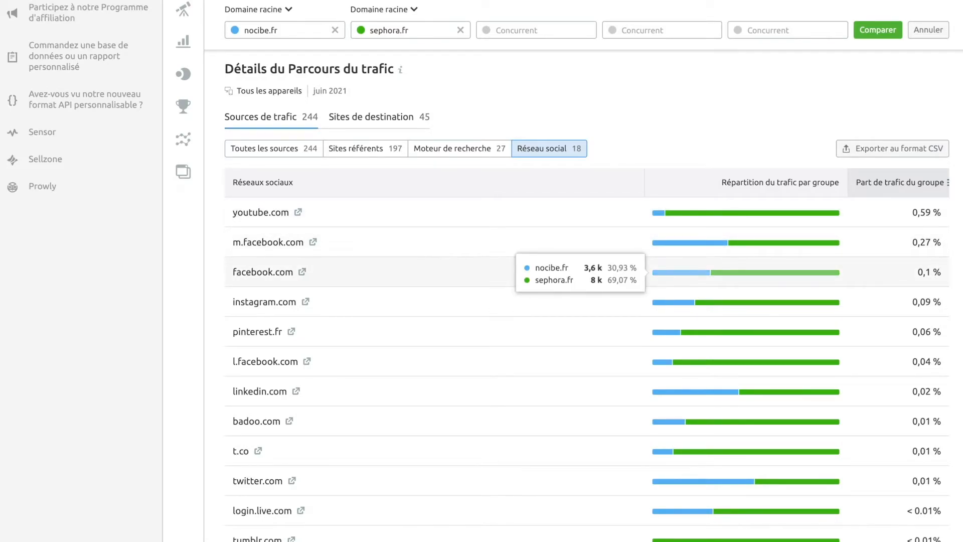
Open the audience insights report to view the audience overlap between nocibe.fr and sephora.fr
{"action": "scroll", "coordinate": [683, 275], "scroll_direction": "up", "scroll_amount": 15}
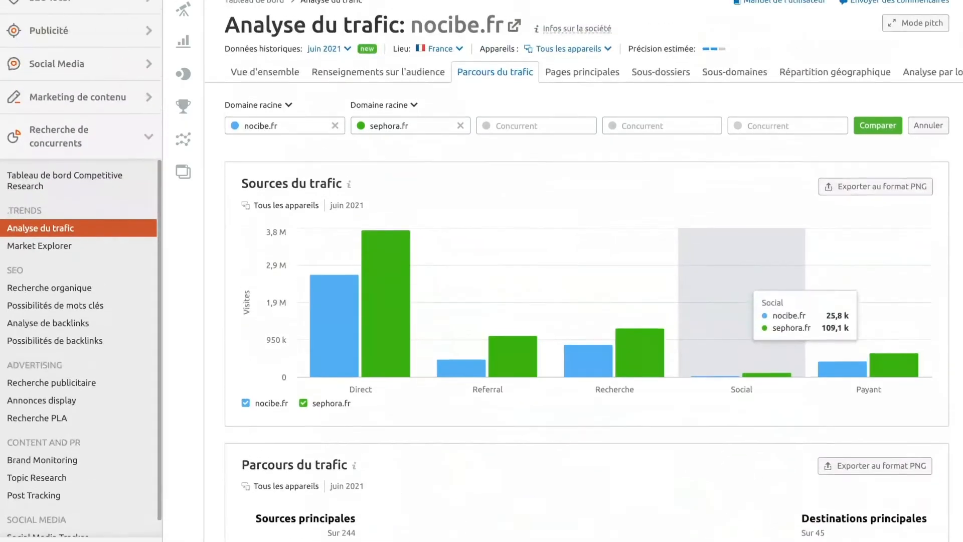
{"action": "scroll", "coordinate": [683, 275], "scroll_direction": "up", "scroll_amount": 2}
{"action": "left_click", "coordinate": [427, 107]}
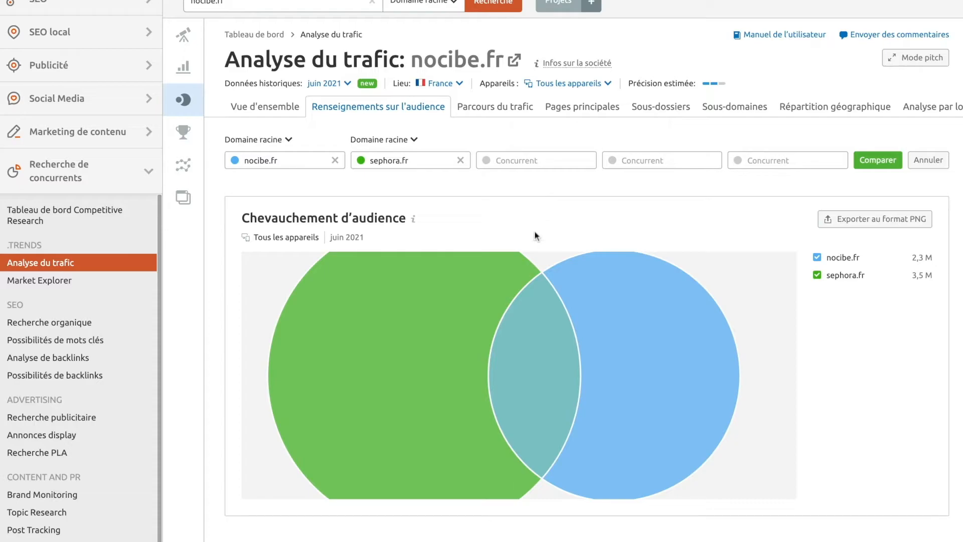
Set the audience insights segment to "Sauf" with only sephora.fr selected, so its audience is excluded
{"action": "scroll", "coordinate": [535, 236], "scroll_direction": "down", "scroll_amount": 5}
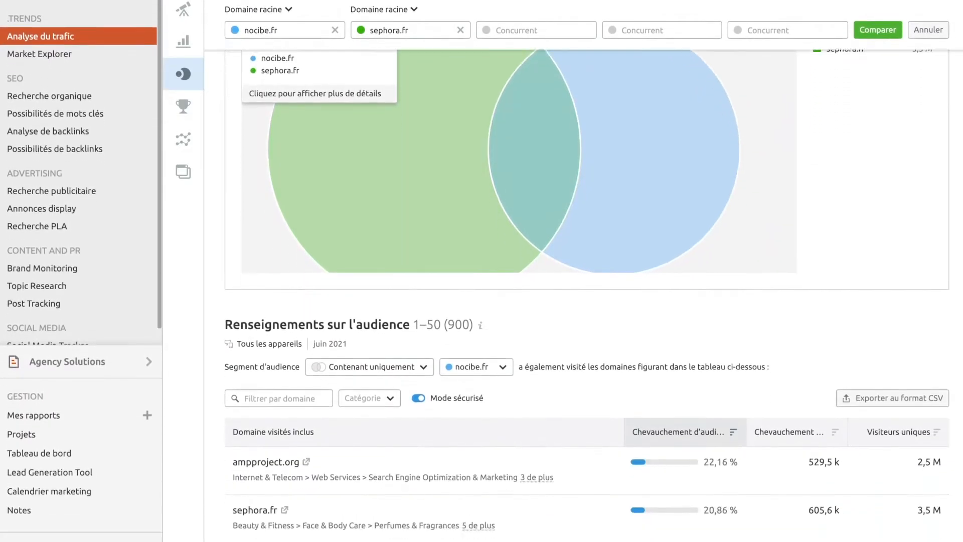
{"action": "scroll", "coordinate": [534, 231], "scroll_direction": "down", "scroll_amount": 2}
{"action": "left_click", "coordinate": [416, 376]}
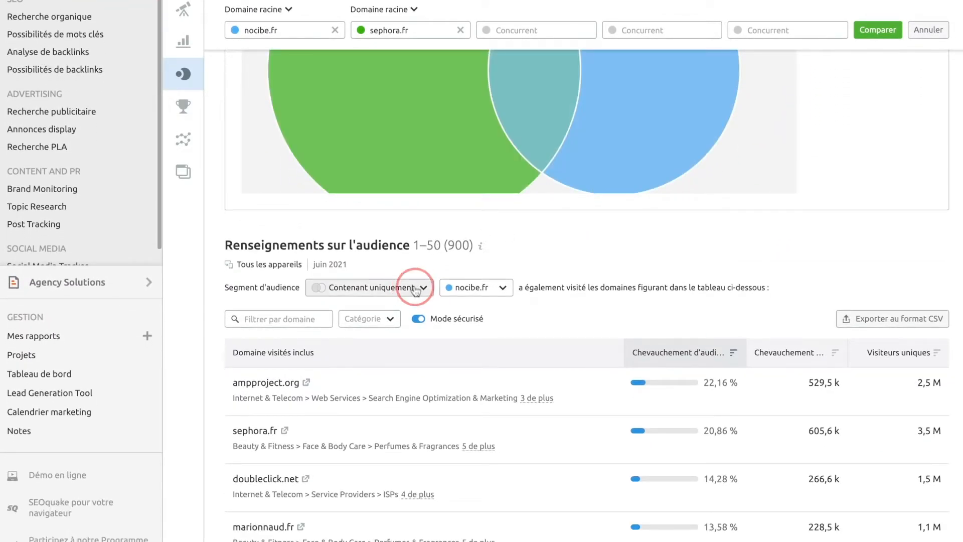
{"action": "left_click", "coordinate": [385, 342]}
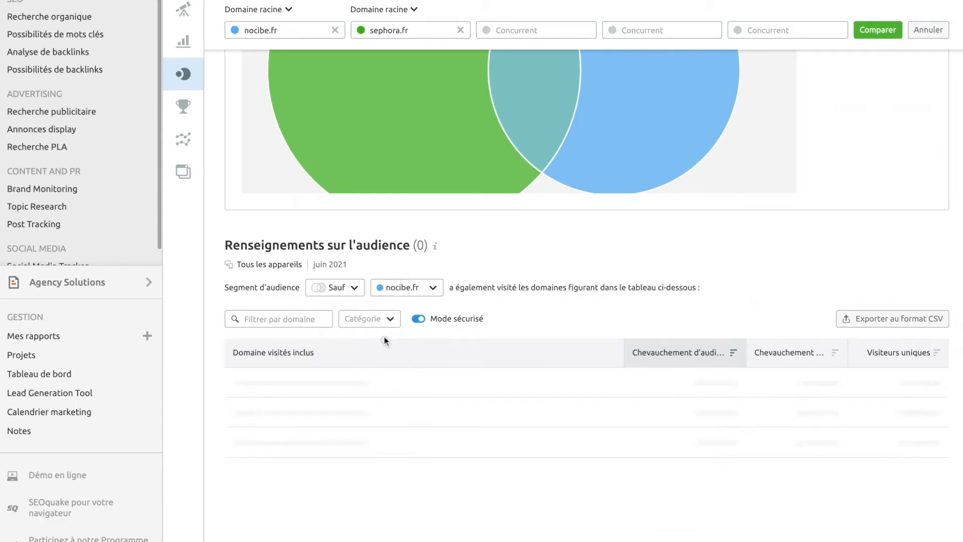
{"action": "left_click", "coordinate": [433, 287]}
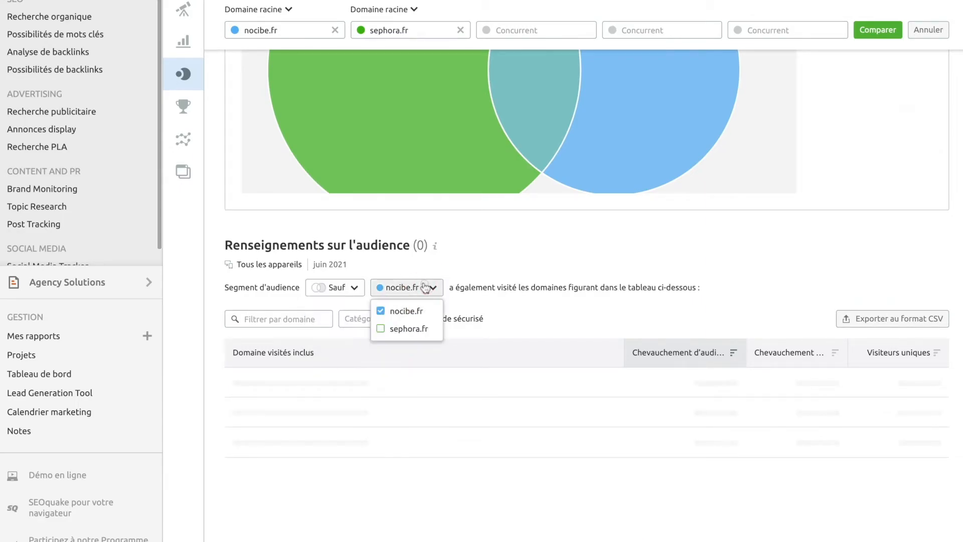
{"action": "left_click", "coordinate": [382, 330]}
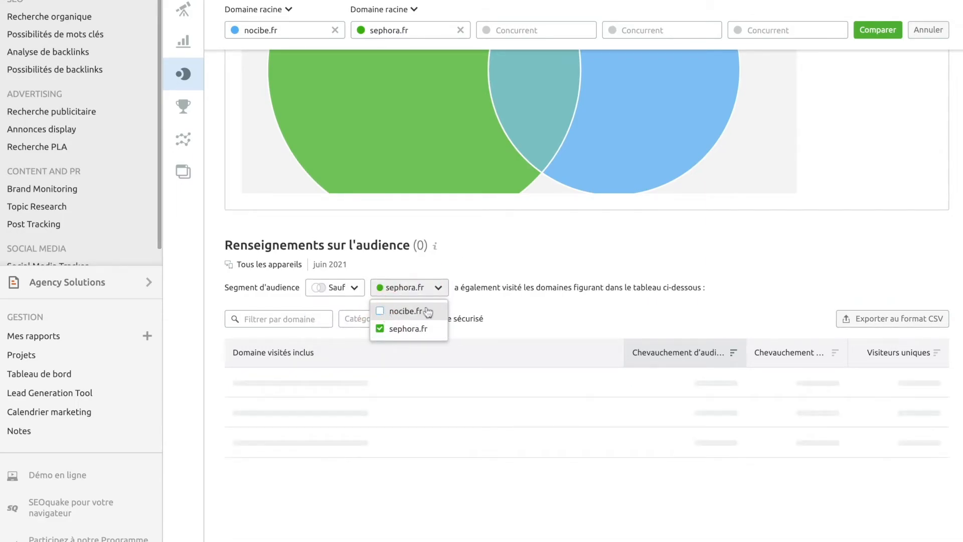
{"action": "left_click", "coordinate": [537, 318]}
Search the categories for "onlin" and filter the visited domains by Arts & Entertainment > Online Media
{"action": "scroll", "coordinate": [537, 318], "scroll_direction": "down", "scroll_amount": 3}
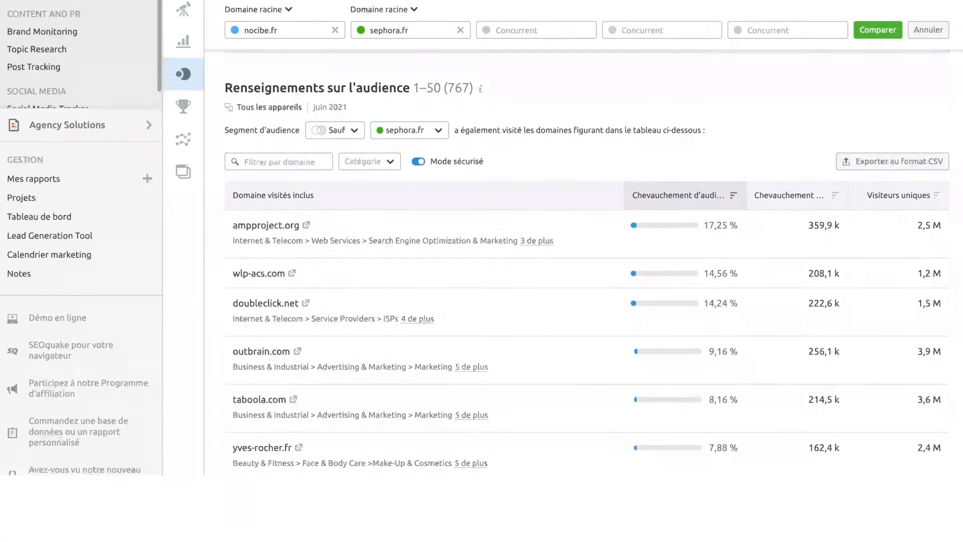
{"action": "left_click", "coordinate": [387, 166]}
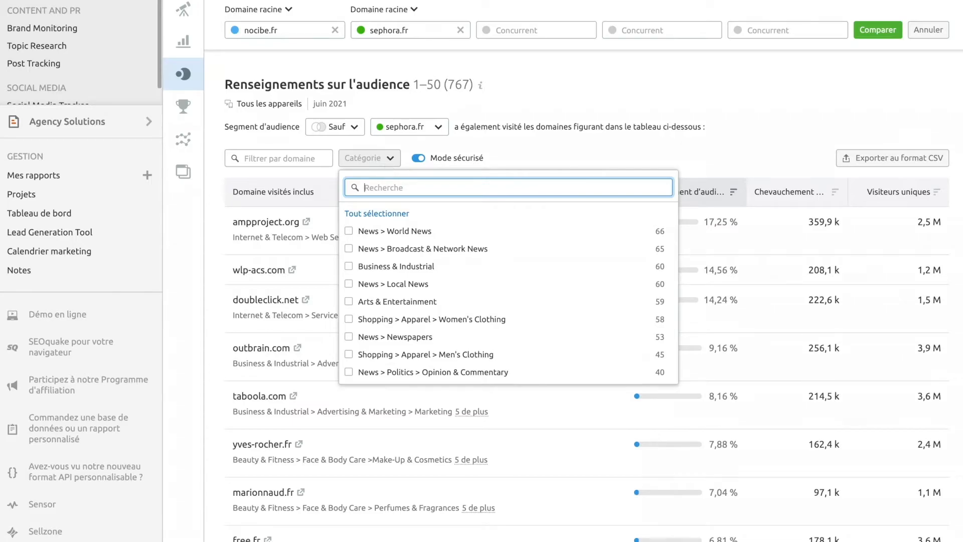
{"action": "type", "text": "onlin"}
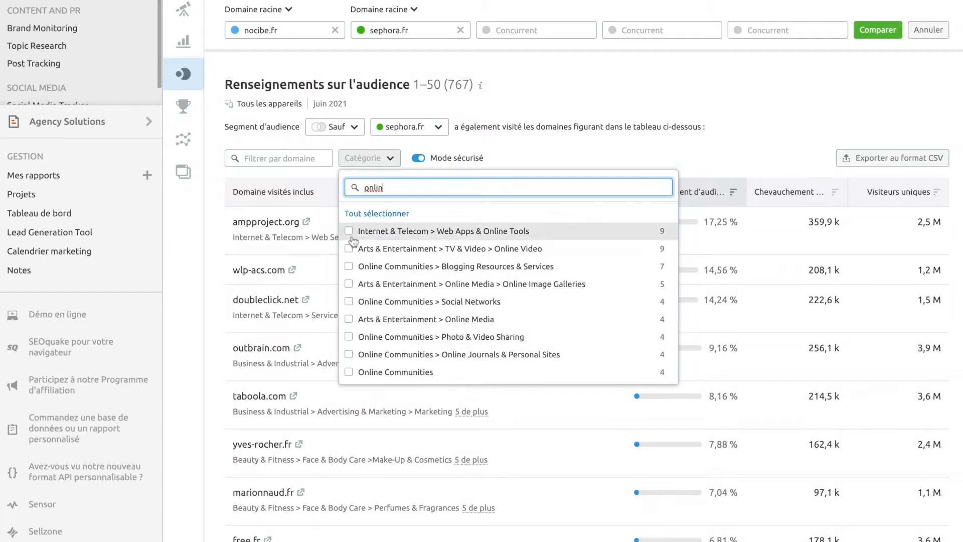
{"action": "left_click", "coordinate": [348, 320]}
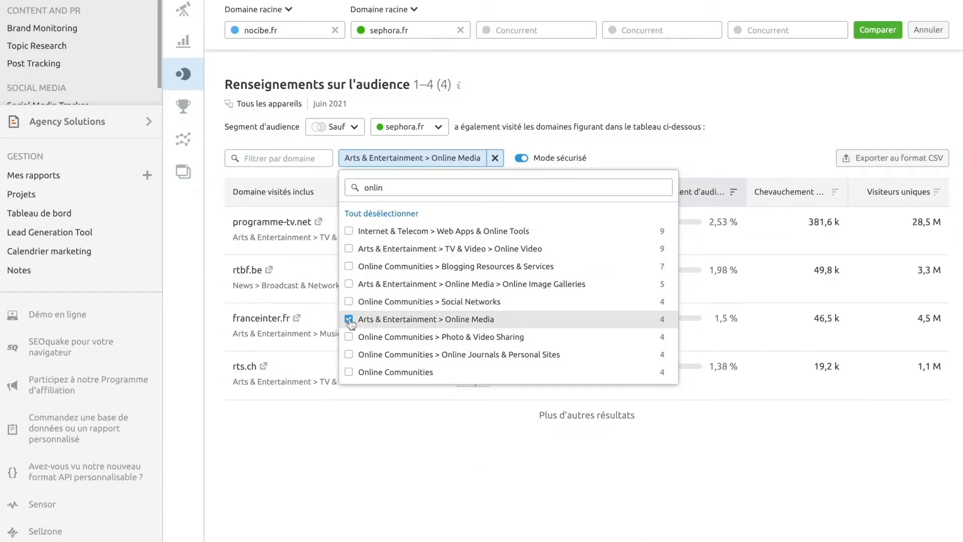
{"action": "left_click", "coordinate": [332, 434]}
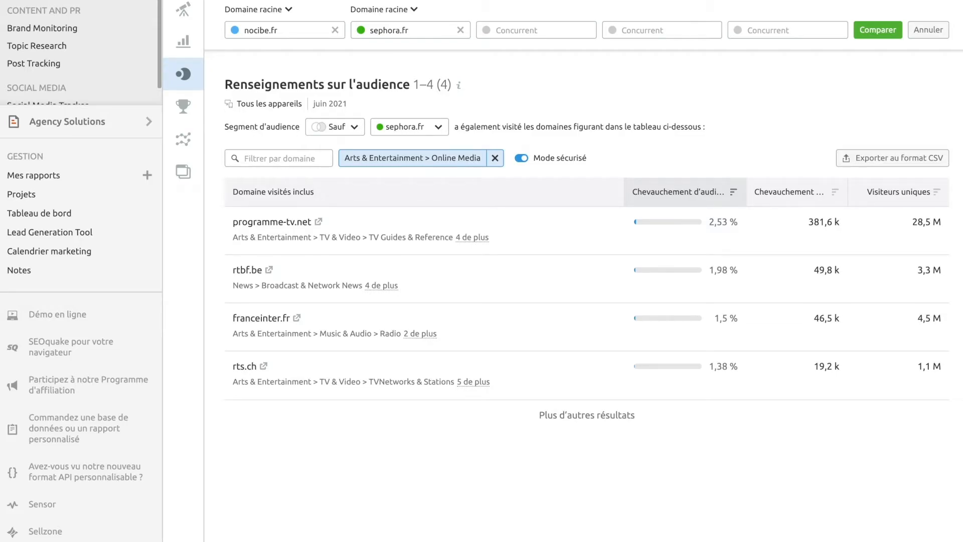
Open the top pages report for nocibe.fr and review its most viewed pages
{"action": "scroll", "coordinate": [352, 301], "scroll_direction": "up", "scroll_amount": 10}
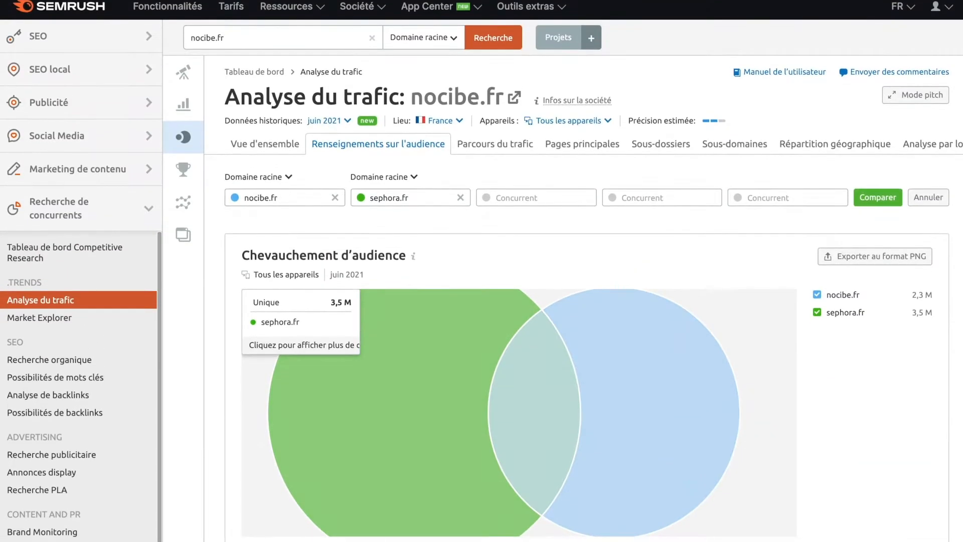
{"action": "left_click", "coordinate": [589, 145]}
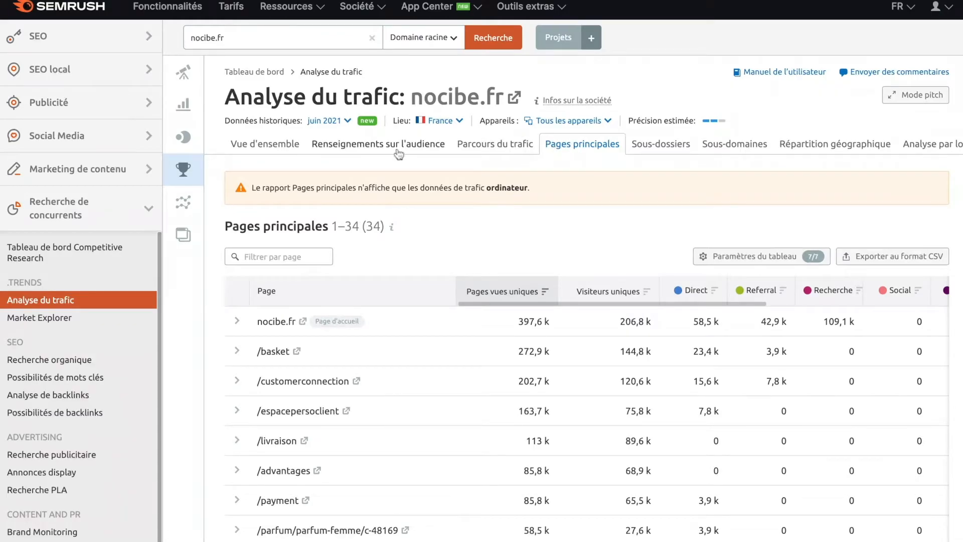
{"action": "scroll", "coordinate": [294, 251], "scroll_direction": "down", "scroll_amount": 1}
{"action": "scroll", "coordinate": [294, 251], "scroll_direction": "down", "scroll_amount": 3}
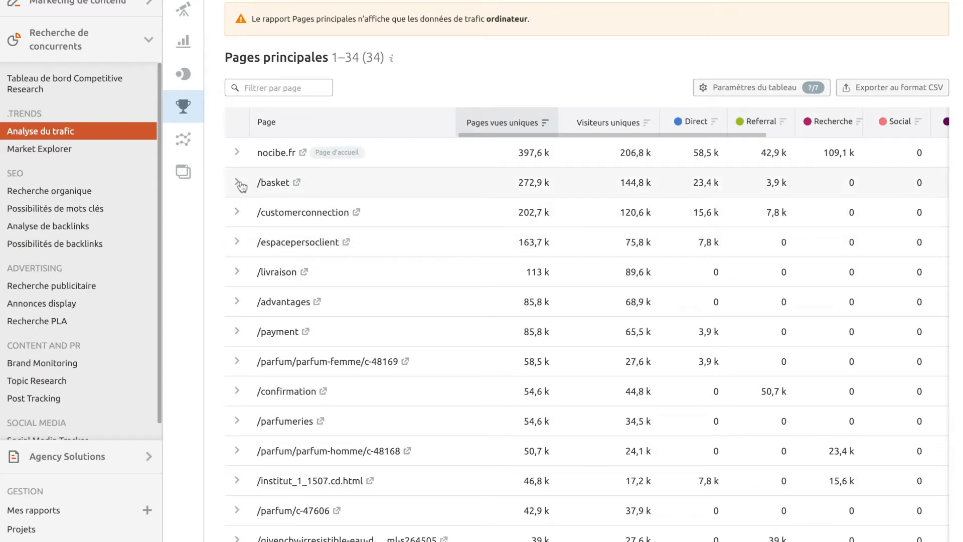
Filter the top pages by "parfum" and check the entry sources of the /parfumeries page
{"action": "left_click", "coordinate": [295, 89]}
{"action": "type", "text": "parfum"}
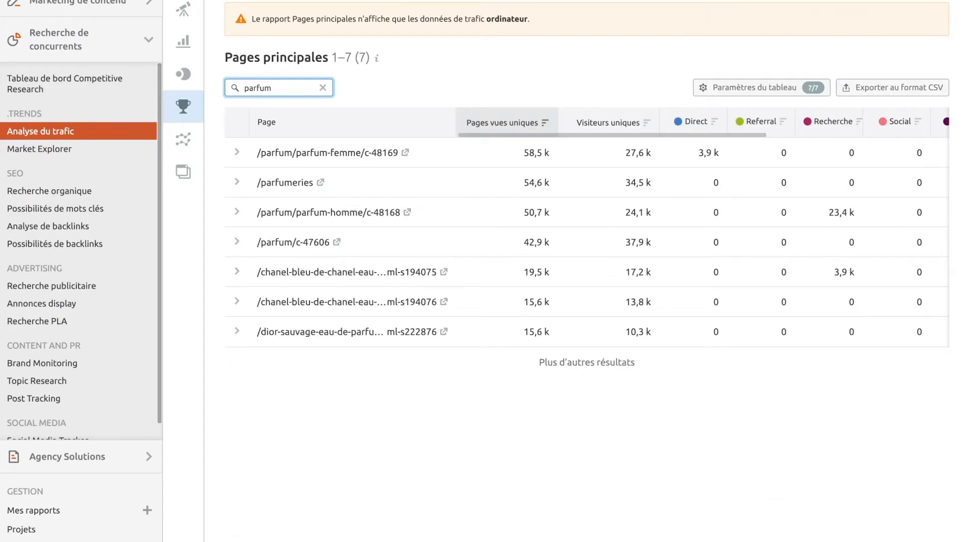
{"action": "left_click", "coordinate": [237, 183]}
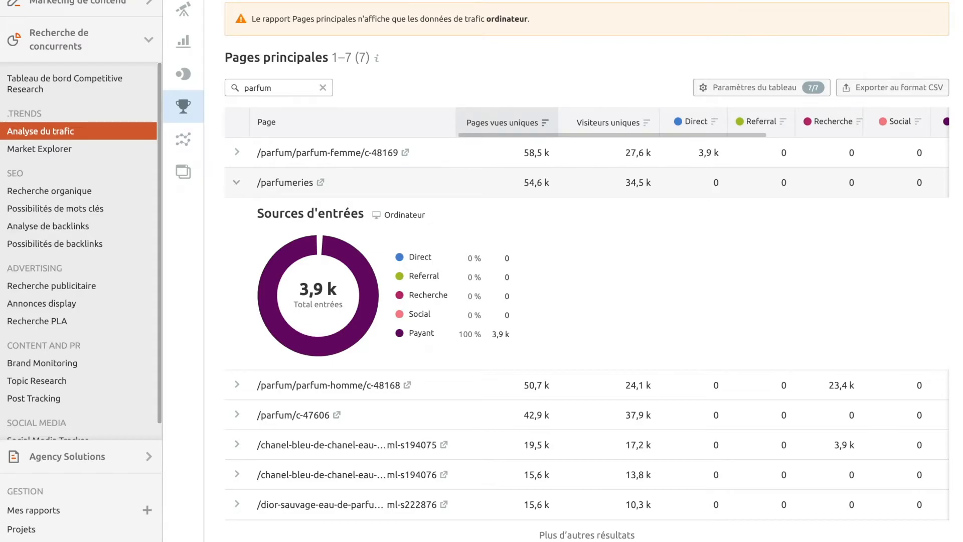
{"action": "left_click", "coordinate": [236, 183]}
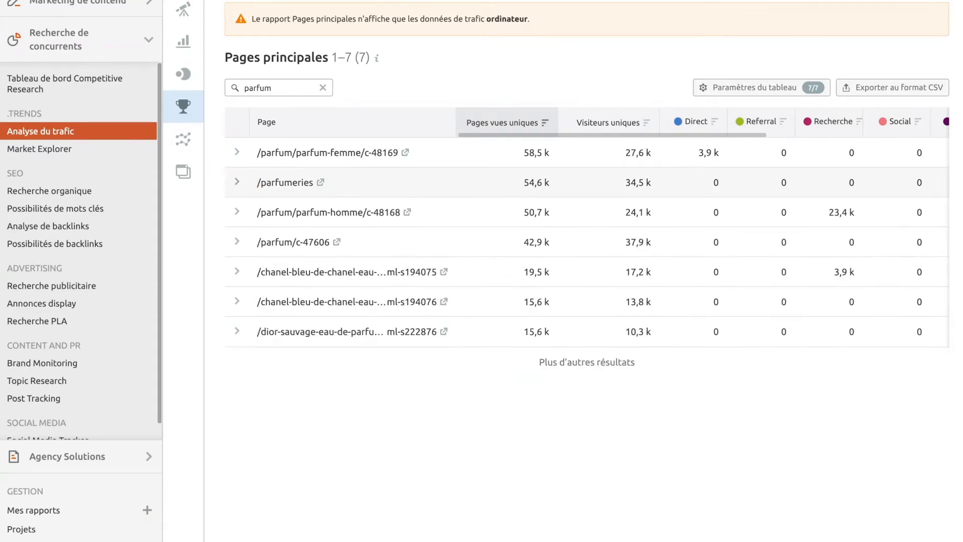
Clear the "parfum" page filter and check the entry sources of nocibe.fr's /basket page
{"action": "left_click", "coordinate": [322, 88]}
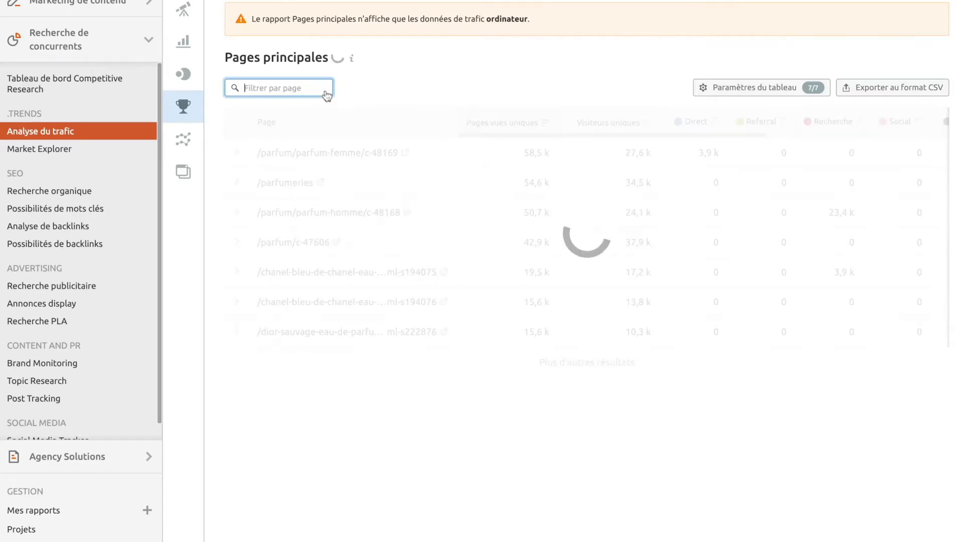
{"action": "left_click", "coordinate": [237, 183]}
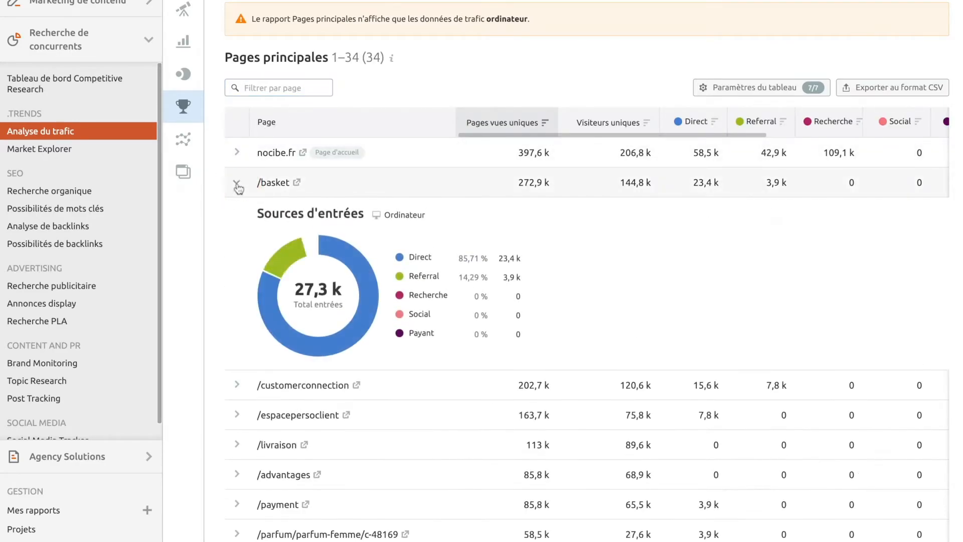
{"action": "scroll", "coordinate": [343, 133], "scroll_direction": "up", "scroll_amount": 3}
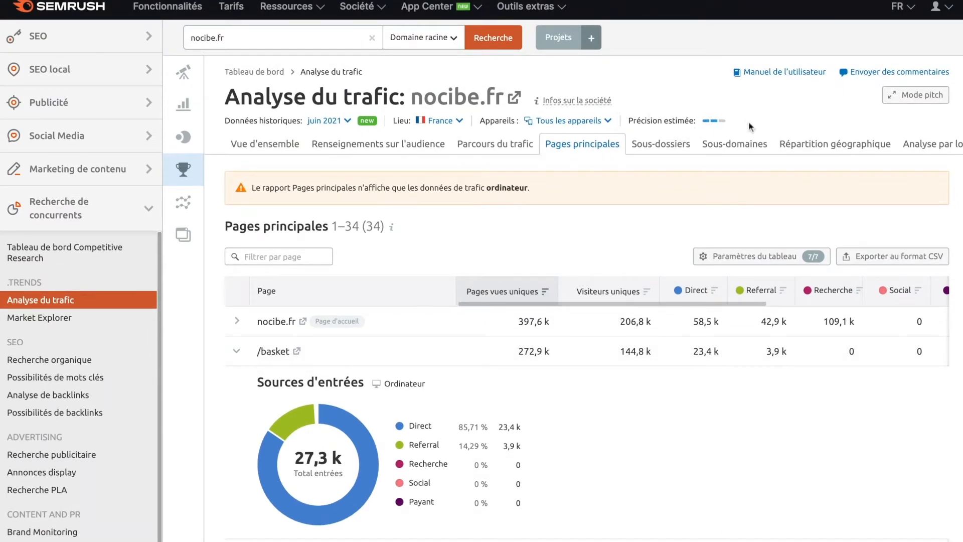
Review nocibe.fr's subdomains and its geographic distribution, including the chart's country choices and the traffic by country
{"action": "left_click", "coordinate": [724, 146]}
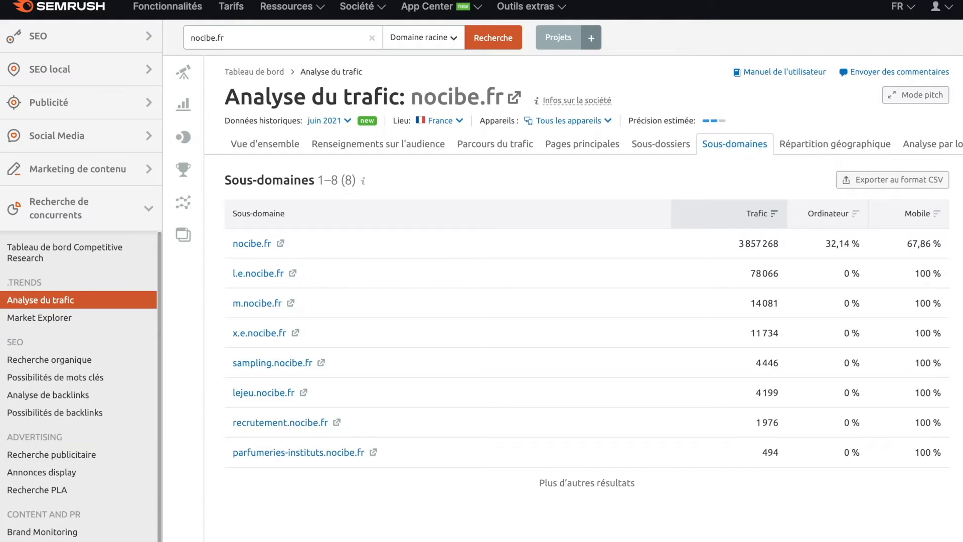
{"action": "left_click", "coordinate": [819, 147]}
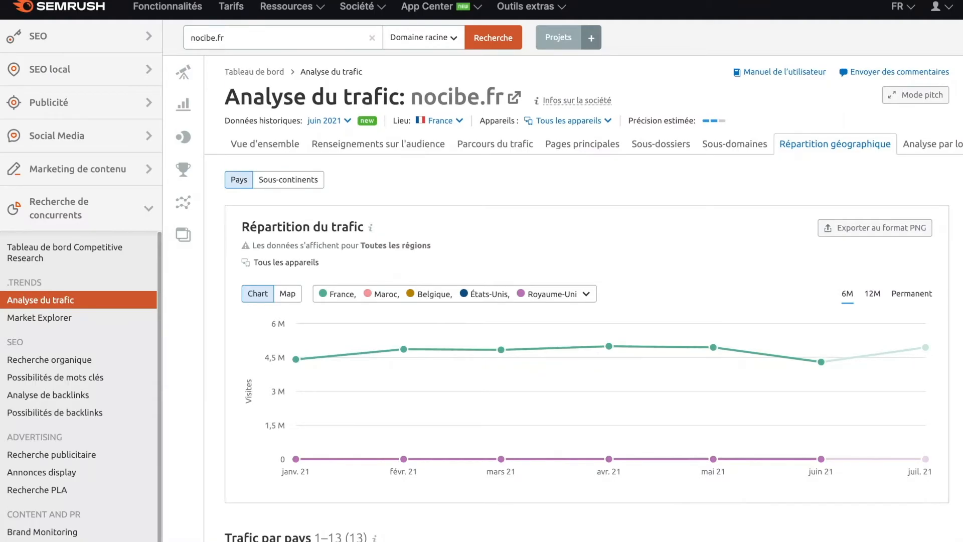
{"action": "scroll", "coordinate": [612, 233], "scroll_direction": "down", "scroll_amount": 1}
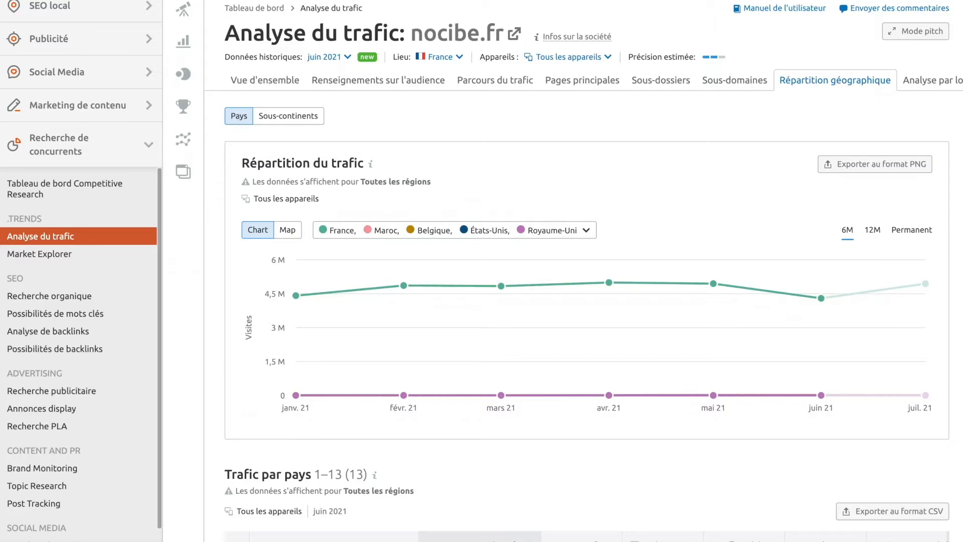
{"action": "left_click", "coordinate": [545, 231]}
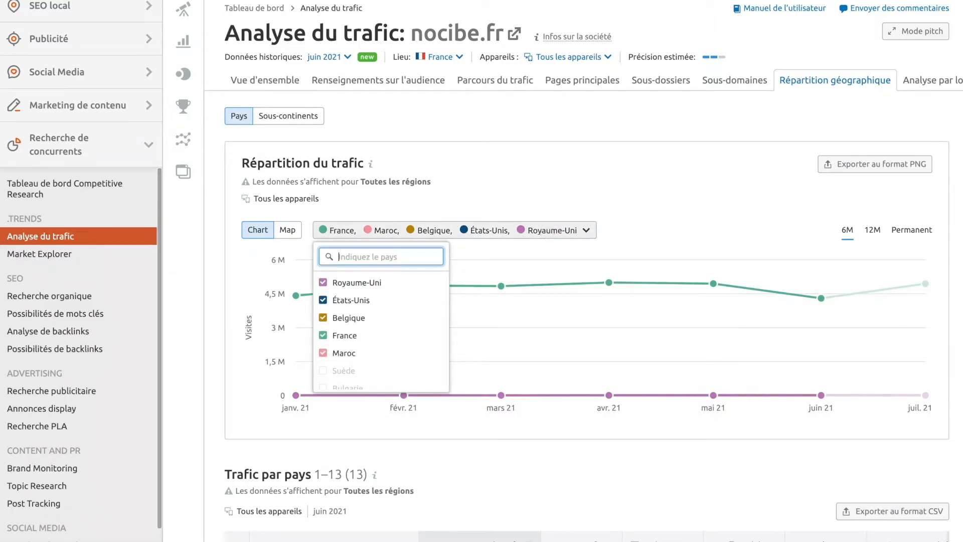
{"action": "left_click", "coordinate": [659, 222]}
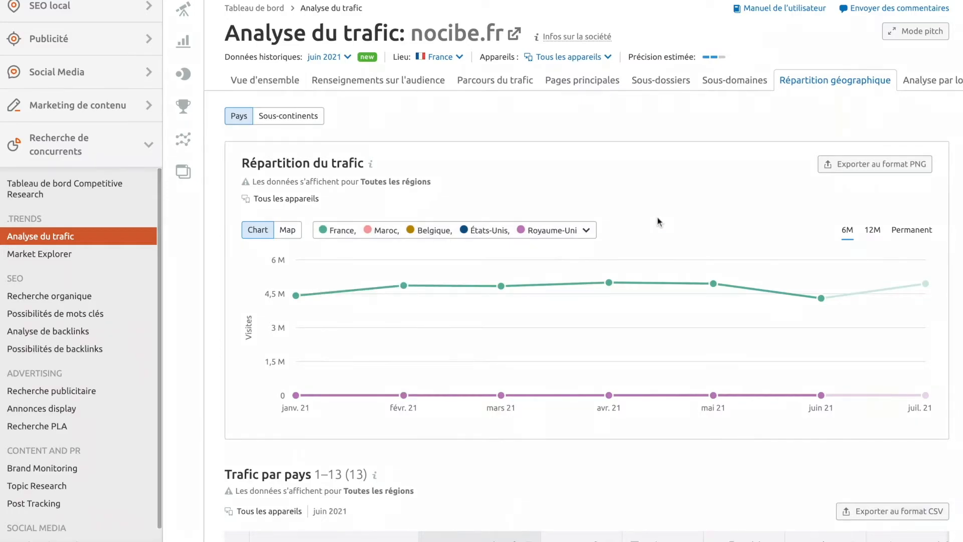
{"action": "scroll", "coordinate": [658, 221], "scroll_direction": "down", "scroll_amount": 5}
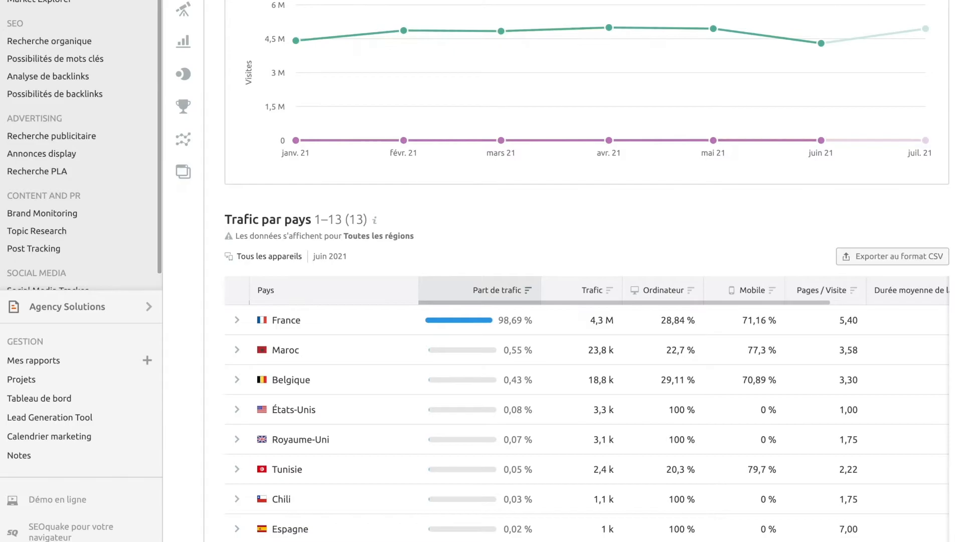
{"action": "scroll", "coordinate": [904, 139], "scroll_direction": "up", "scroll_amount": 6}
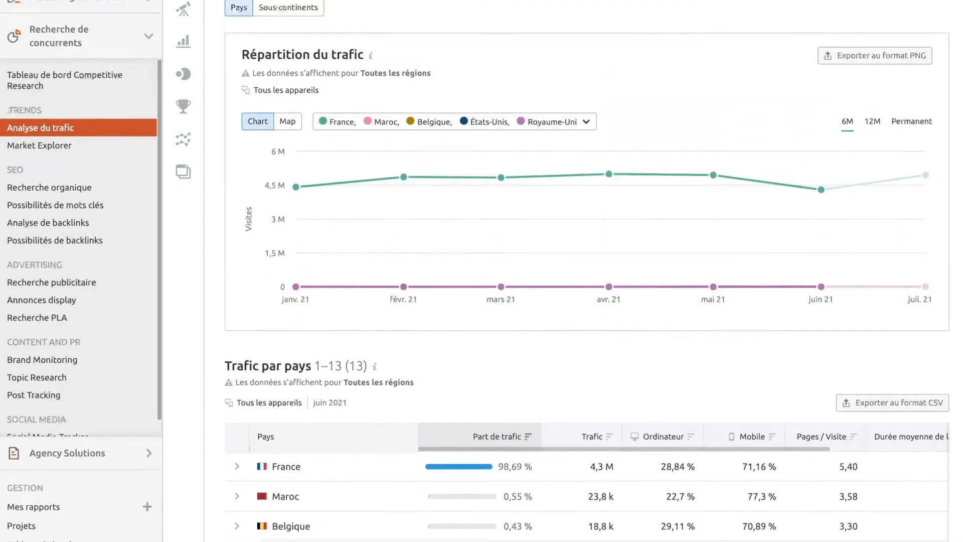
Run a batch analysis of nocibe.fr, sephora.fr and marionnaud.fr and review the domain comparison
{"action": "left_click", "coordinate": [904, 141]}
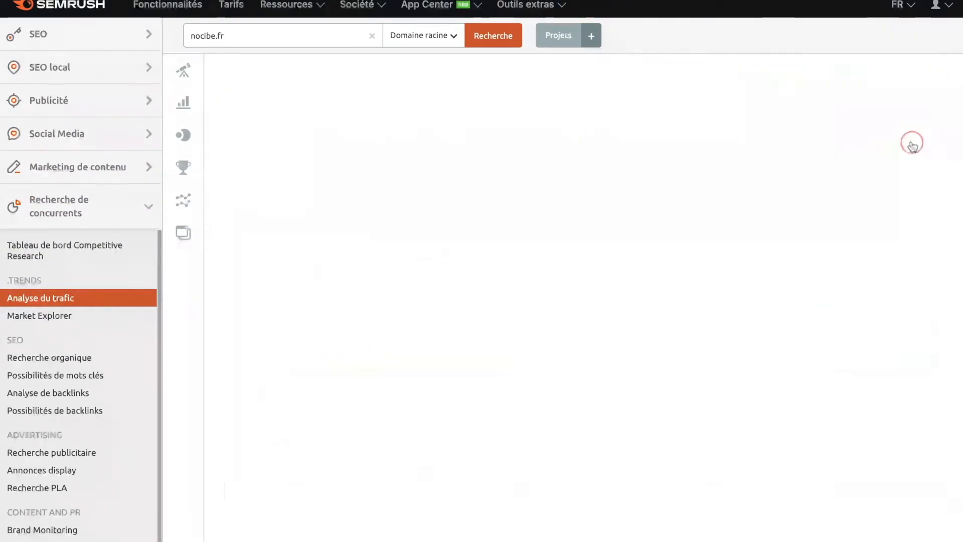
{"action": "left_click", "coordinate": [387, 227]}
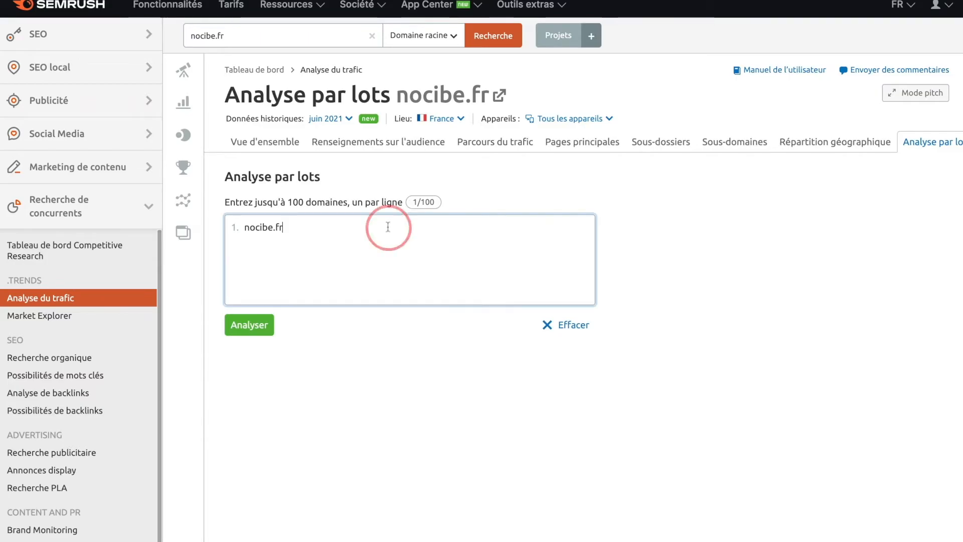
{"action": "key", "text": "ctrl+a"}
{"action": "type", "text": "nocibe.fr sephora.fr marionnaud.fr"}
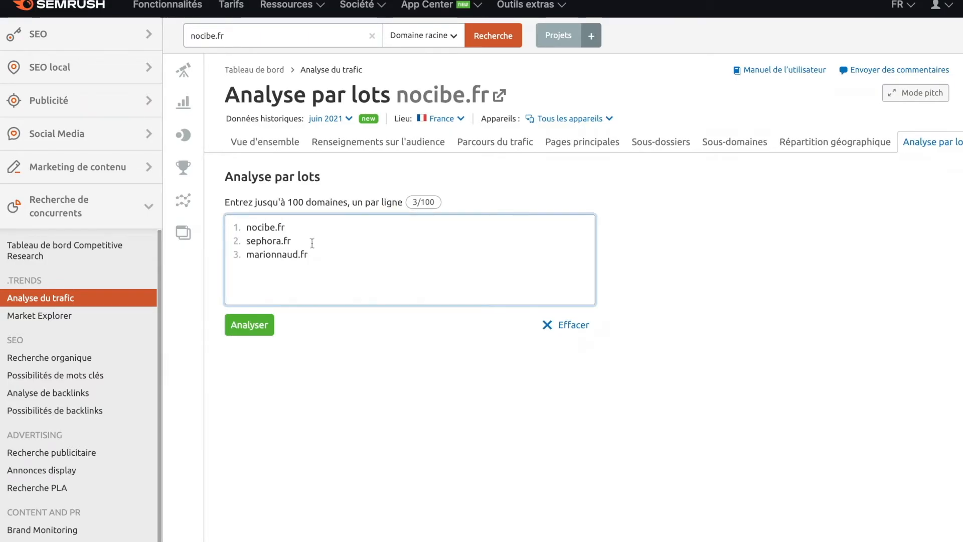
{"action": "left_click", "coordinate": [251, 326]}
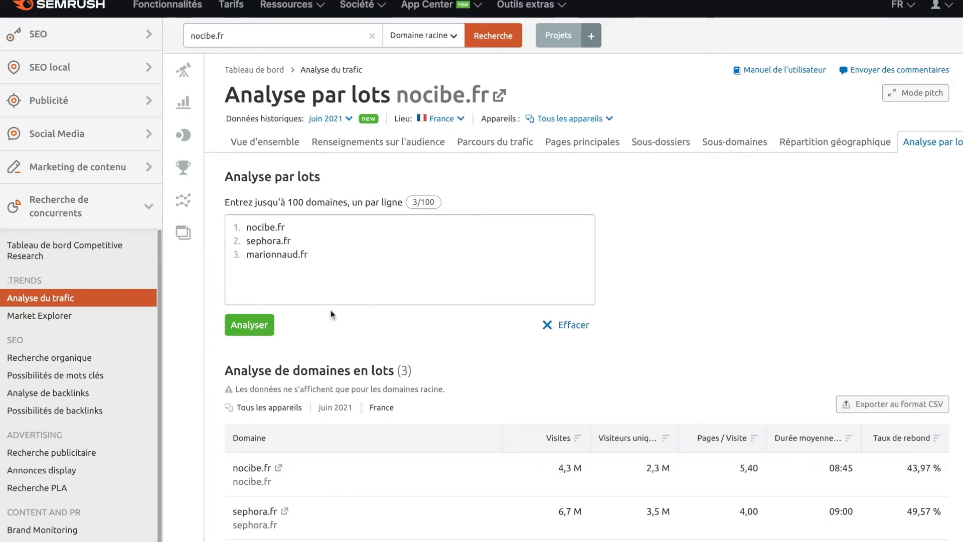
{"action": "scroll", "coordinate": [495, 360], "scroll_direction": "down", "scroll_amount": 2}
{"action": "scroll", "coordinate": [495, 360], "scroll_direction": "down", "scroll_amount": 5}
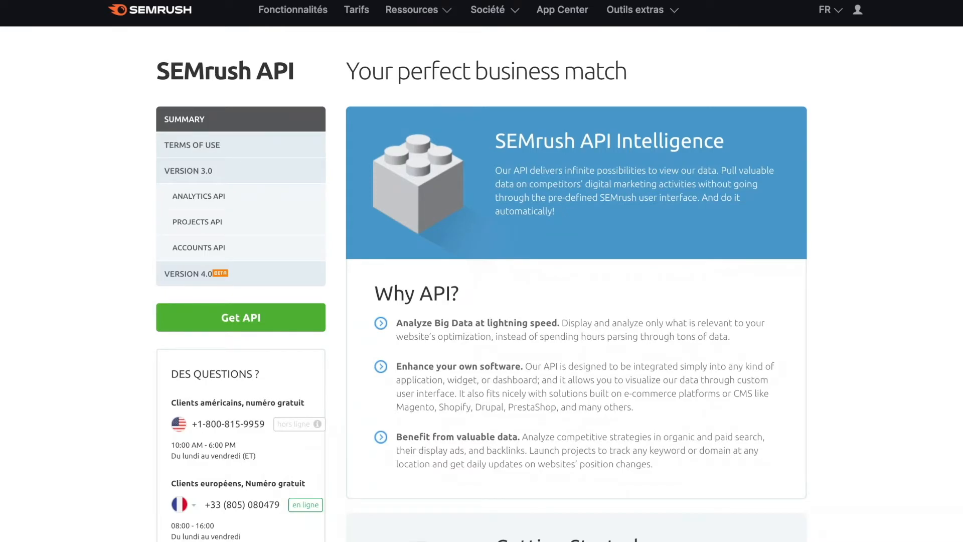
Open the Traffic Analytics Reports section of the Analytics API documentation and review the available reports and their unit prices
{"action": "left_click", "coordinate": [244, 198]}
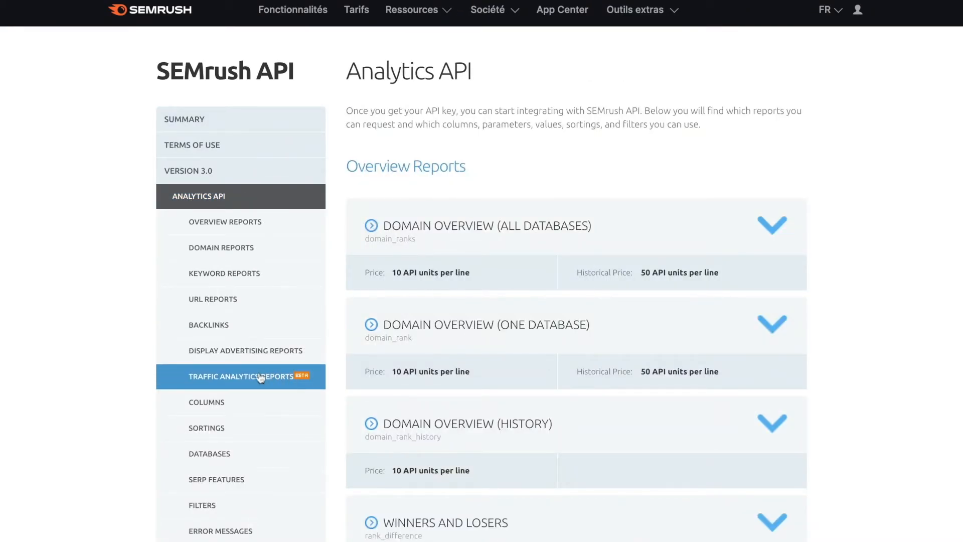
{"action": "left_click", "coordinate": [290, 378]}
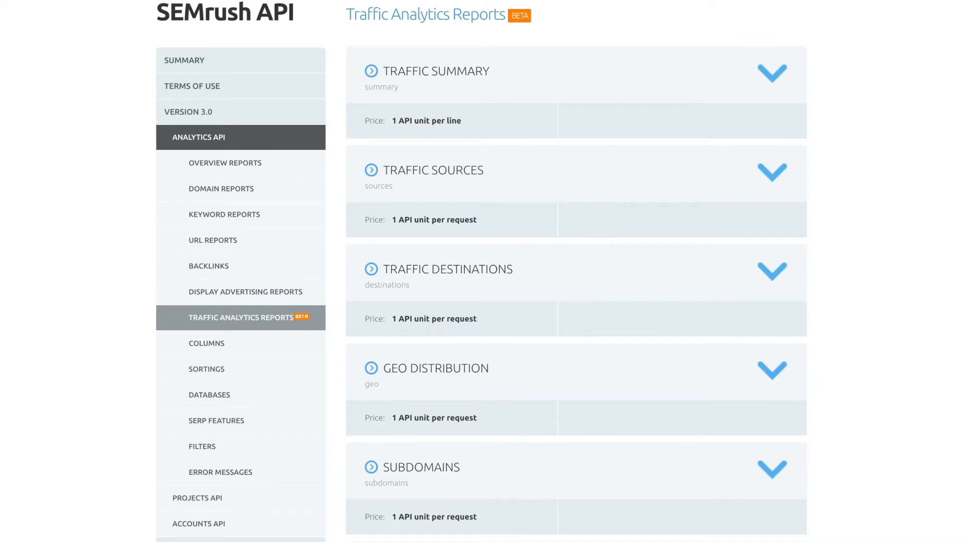
{"action": "scroll", "coordinate": [577, 274], "scroll_direction": "down", "scroll_amount": 1}
{"action": "scroll", "coordinate": [577, 274], "scroll_direction": "down", "scroll_amount": 1}
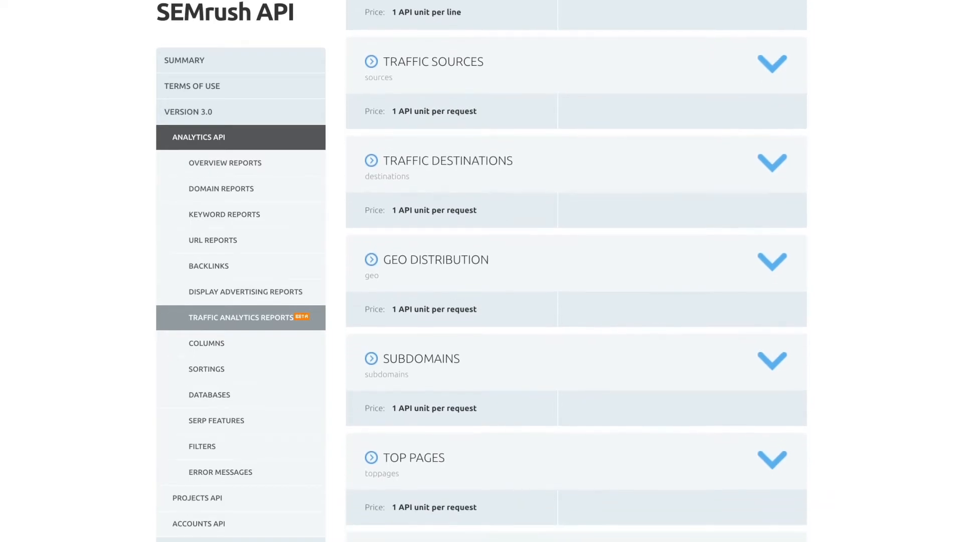
{"action": "scroll", "coordinate": [576, 274], "scroll_direction": "down", "scroll_amount": 1}
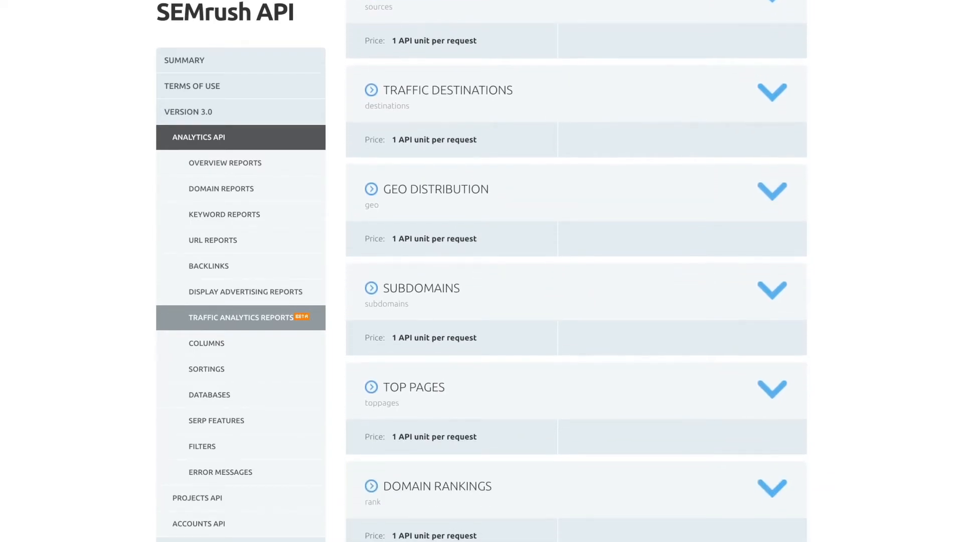
{"action": "scroll", "coordinate": [576, 274], "scroll_direction": "down", "scroll_amount": 1}
{"action": "scroll", "coordinate": [577, 274], "scroll_direction": "down", "scroll_amount": 1}
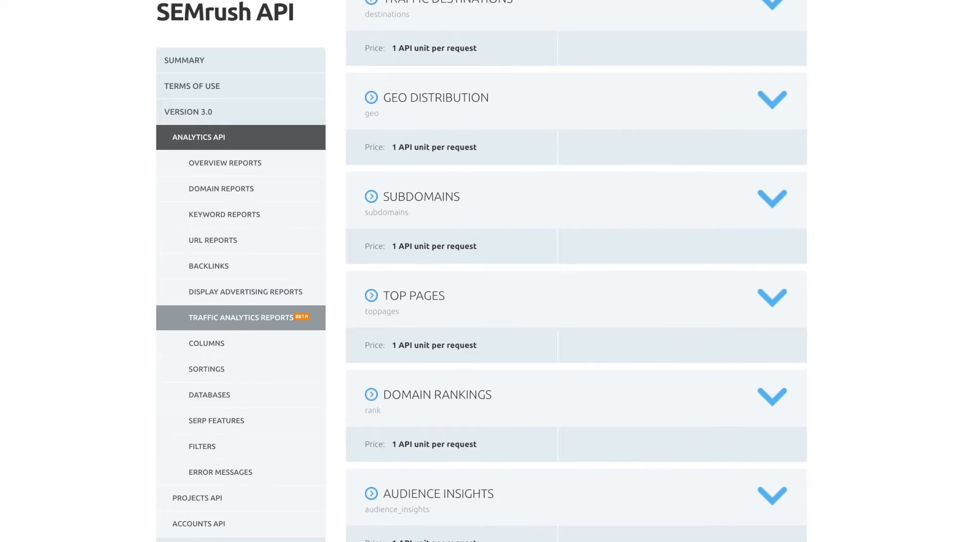
{"action": "scroll", "coordinate": [576, 273], "scroll_direction": "down", "scroll_amount": 1}
{"action": "scroll", "coordinate": [577, 273], "scroll_direction": "down", "scroll_amount": 2}
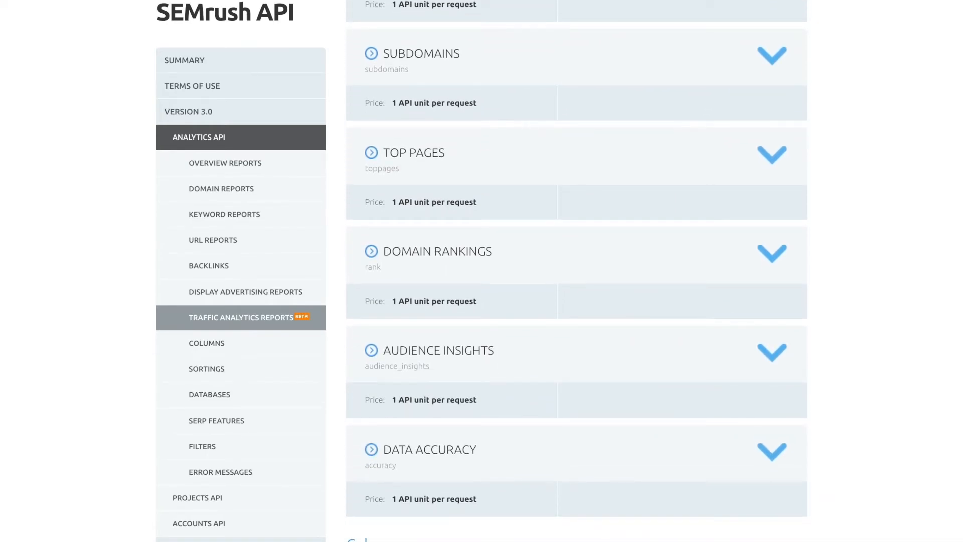
{"action": "scroll", "coordinate": [576, 274], "scroll_direction": "up", "scroll_amount": 6}
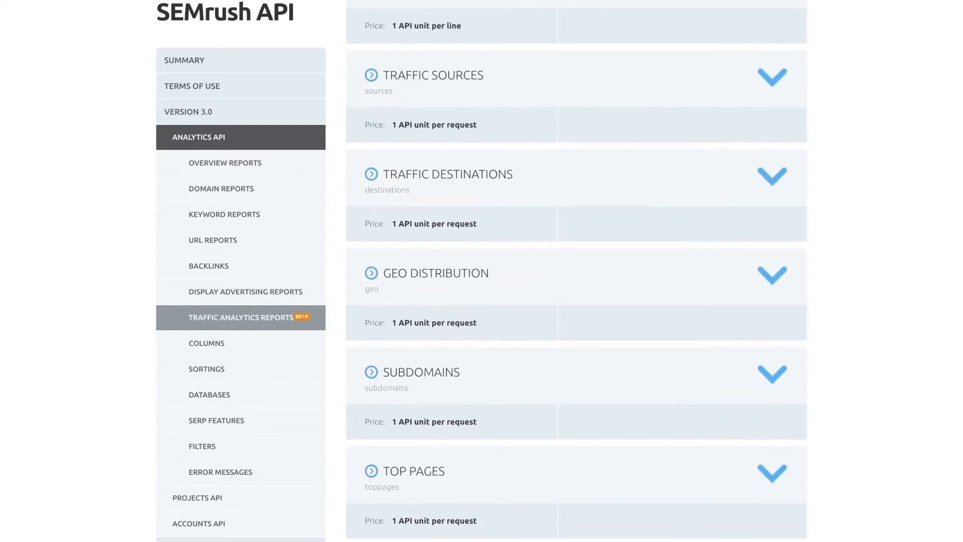
{"action": "scroll", "coordinate": [577, 273], "scroll_direction": "up", "scroll_amount": 3}
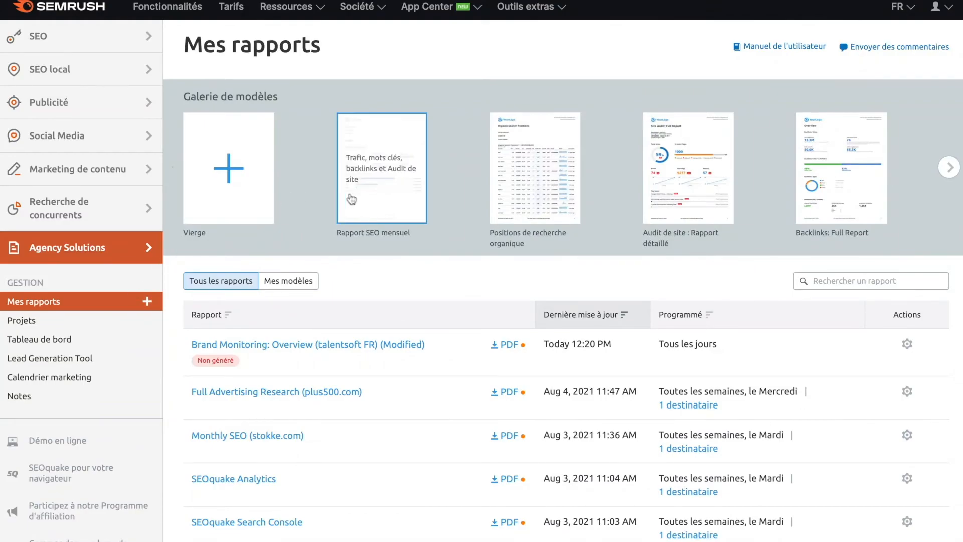
Create a blank report and add the Récapitulatif Du Trafic widget for nocibe.fr, covering all devices and all regions in juin 2021
{"action": "left_click", "coordinate": [247, 170]}
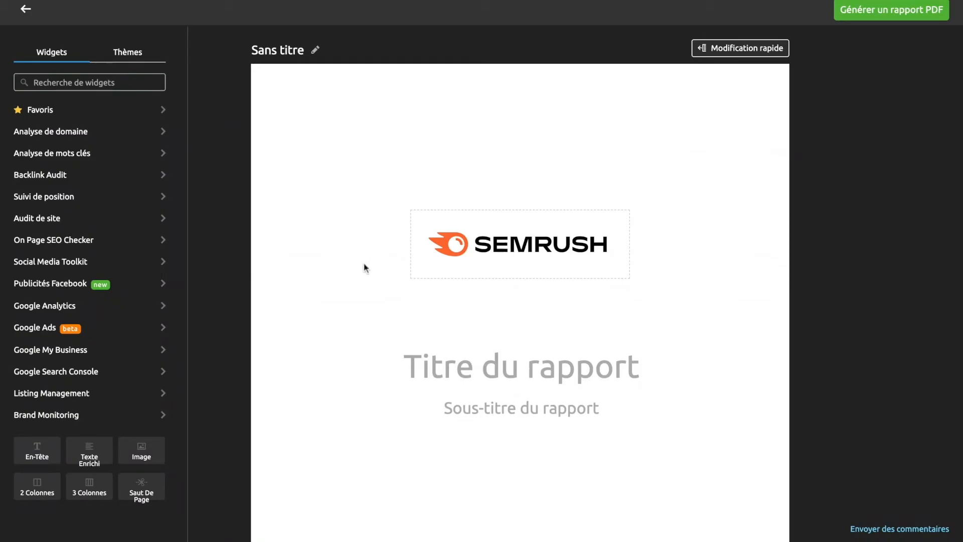
{"action": "scroll", "coordinate": [364, 267], "scroll_direction": "down", "scroll_amount": 5}
{"action": "scroll", "coordinate": [365, 268], "scroll_direction": "down", "scroll_amount": 5}
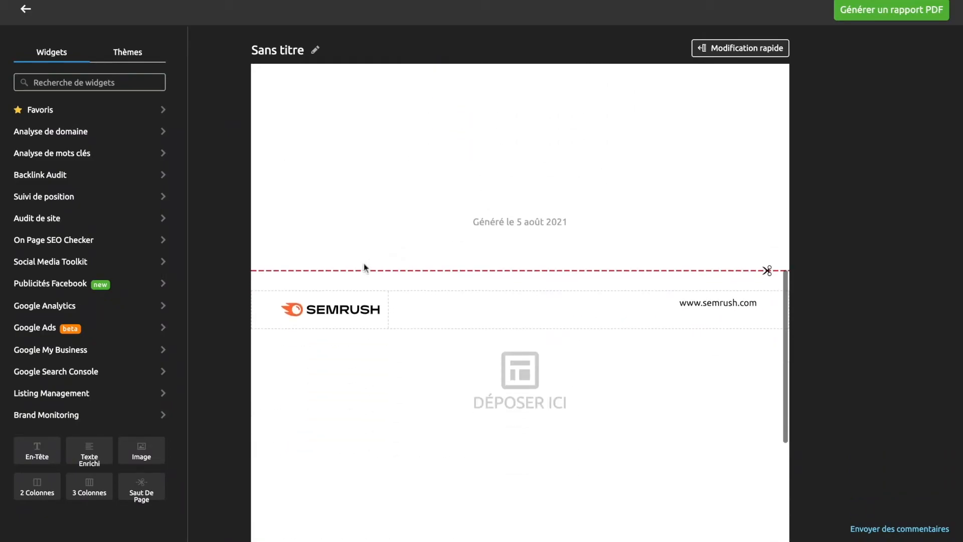
{"action": "left_click", "coordinate": [153, 136]}
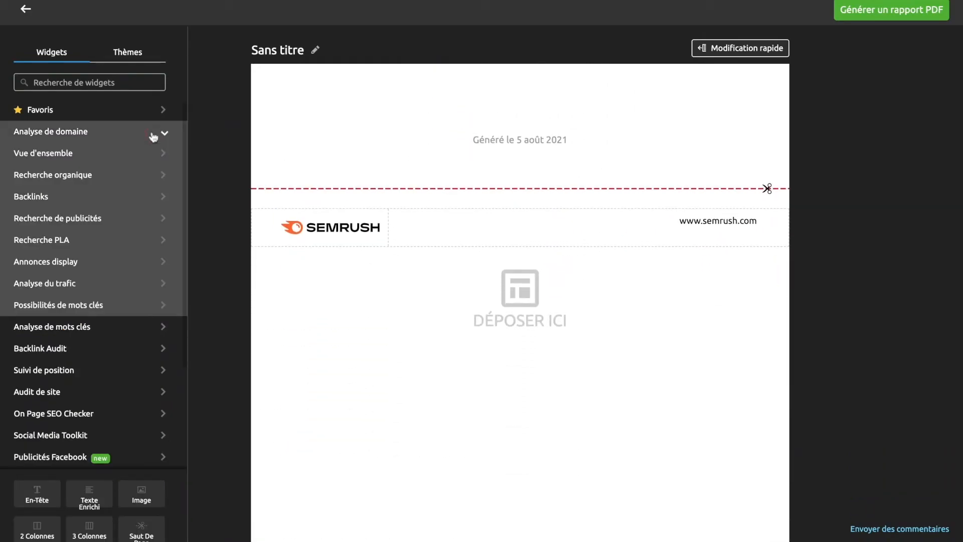
{"action": "left_click", "coordinate": [95, 284]}
{"action": "left_click_drag", "start_coordinate": [104, 133], "coordinate": [104, 135]}
{"action": "left_click", "coordinate": [456, 318]}
{"action": "left_click", "coordinate": [492, 437]}
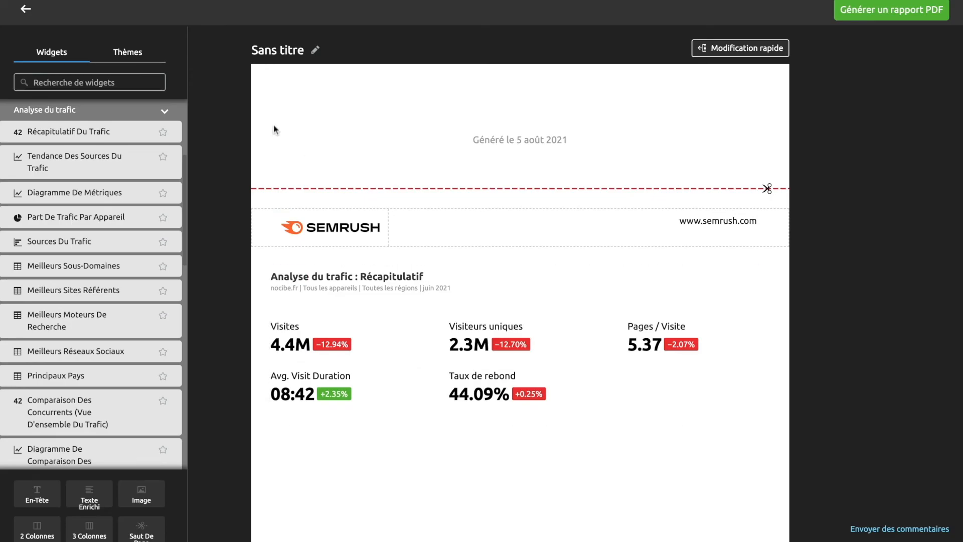
{"action": "left_click", "coordinate": [162, 111]}
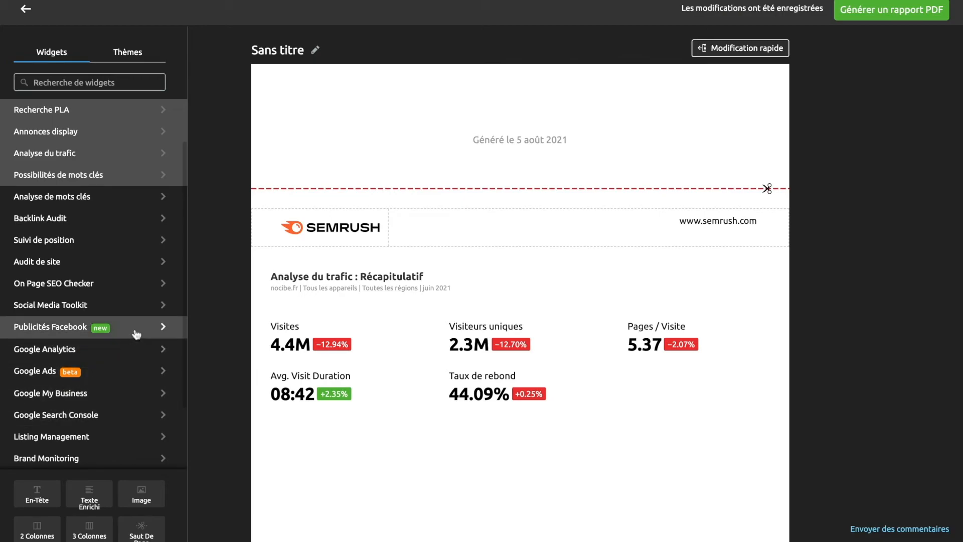
Check the PDF report's e-mail and scheduling options, including the available frequencies and weekdays, and close them
{"action": "left_click", "coordinate": [885, 21]}
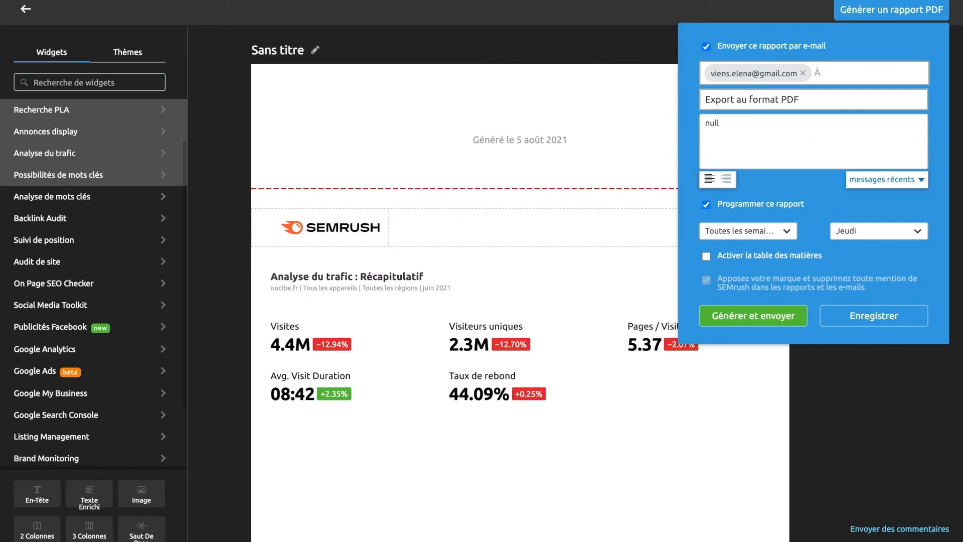
{"action": "left_click", "coordinate": [758, 231]}
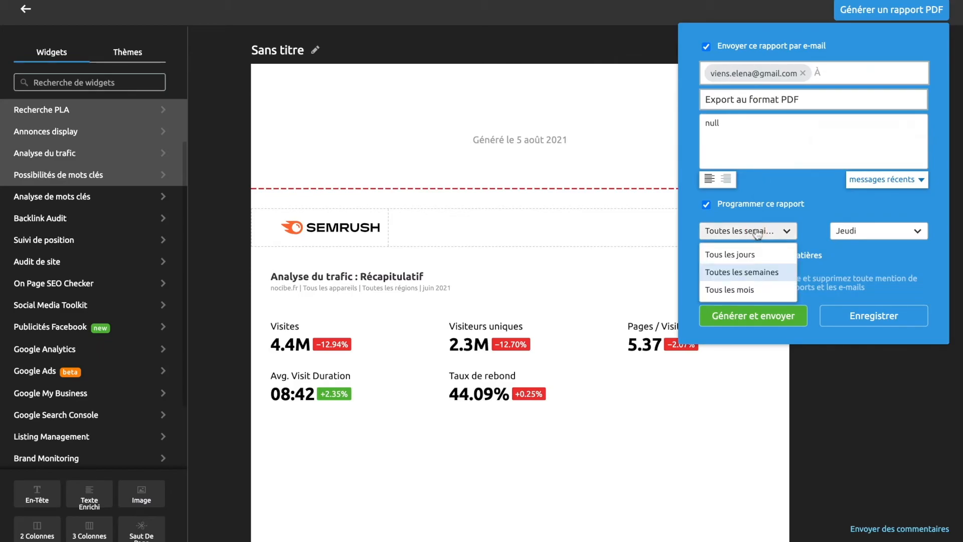
{"action": "left_click", "coordinate": [847, 232]}
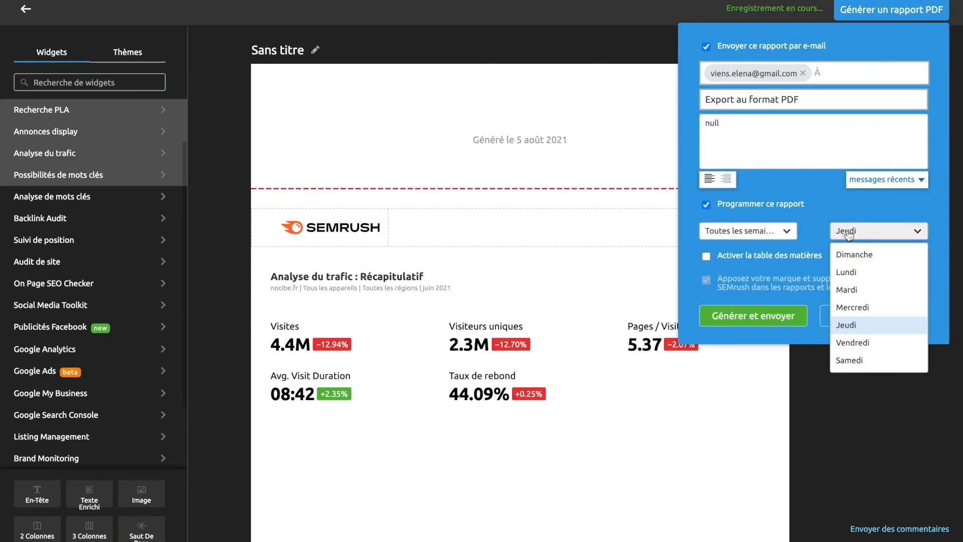
{"action": "left_click", "coordinate": [849, 235]}
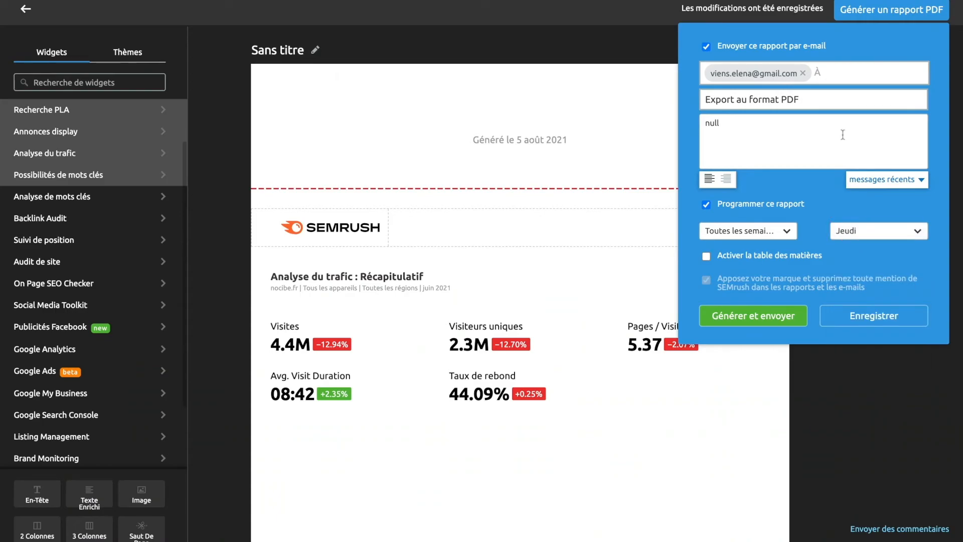
{"action": "left_click", "coordinate": [898, 12]}
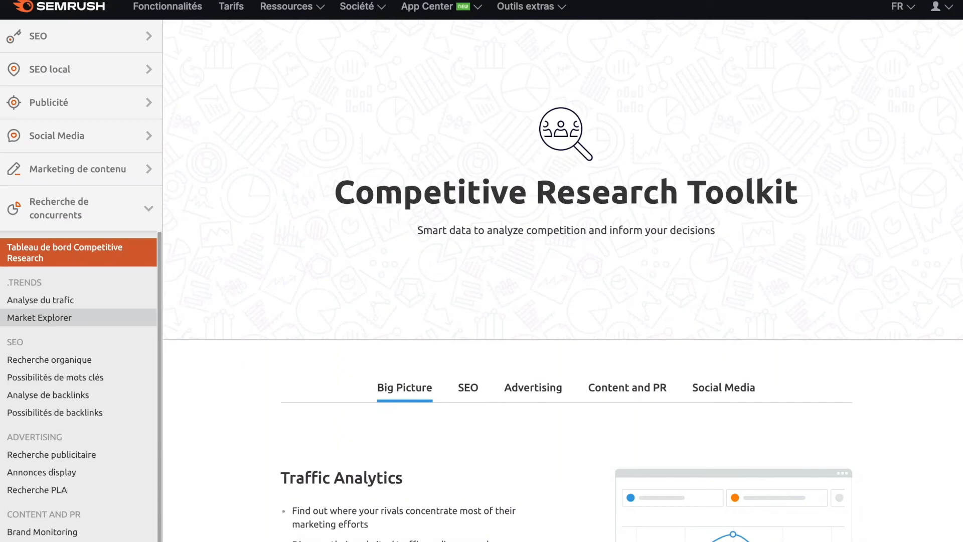
{"action": "scroll", "coordinate": [79, 317], "scroll_direction": "down", "scroll_amount": 1}
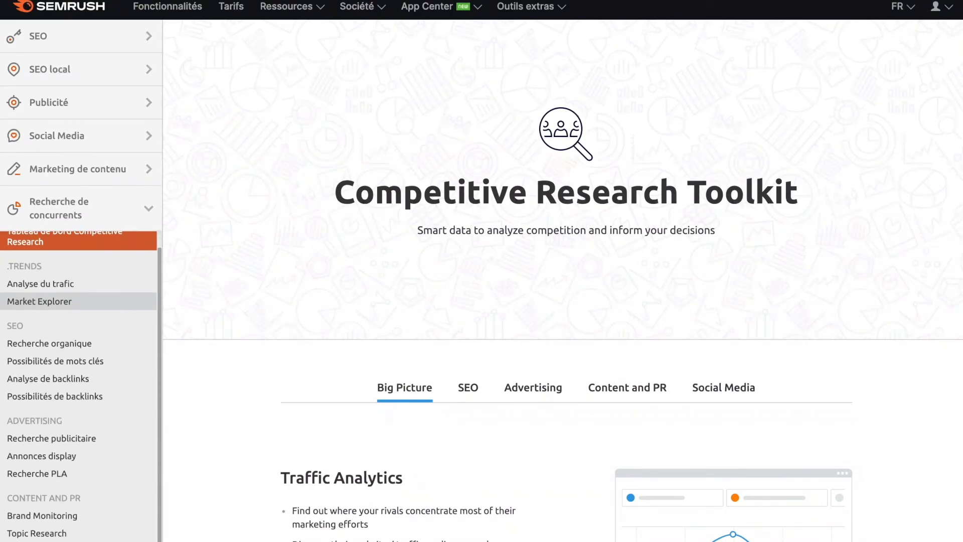
{"action": "scroll", "coordinate": [105, 314], "scroll_direction": "down", "scroll_amount": 3}
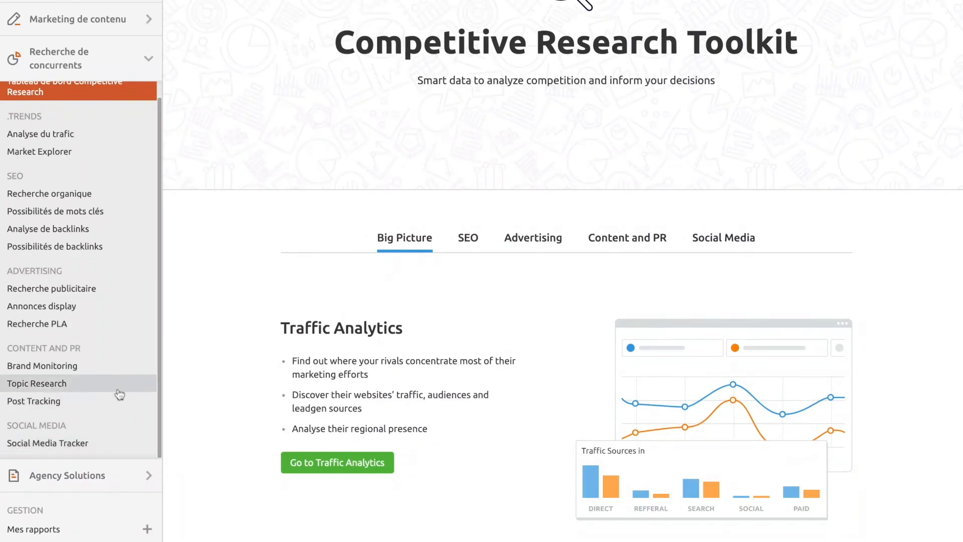
Open the Analyse du marché article category under Marketing on the Semrush blog and bring up the site's list of learning resources
{"action": "scroll", "coordinate": [129, 145], "scroll_direction": "up", "scroll_amount": 3}
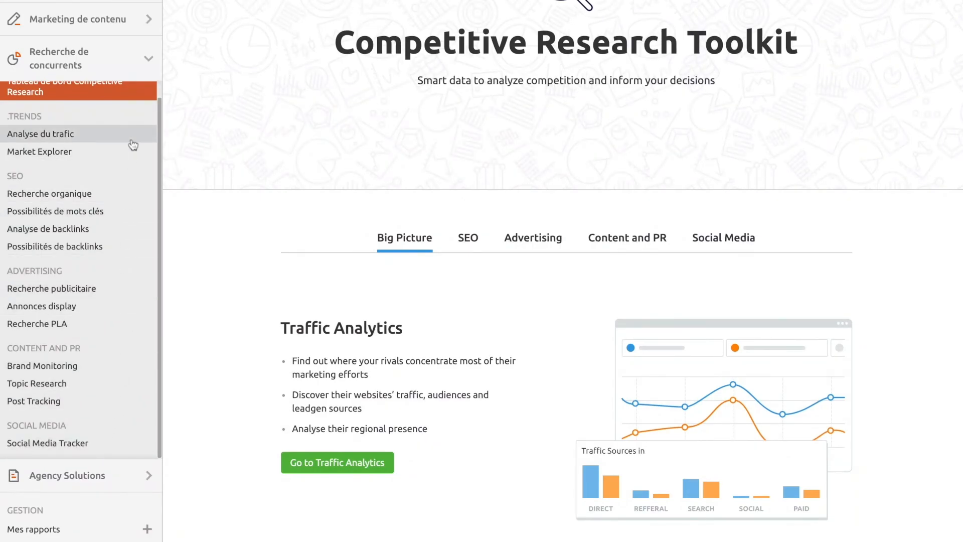
{"action": "scroll", "coordinate": [133, 145], "scroll_direction": "up", "scroll_amount": 3}
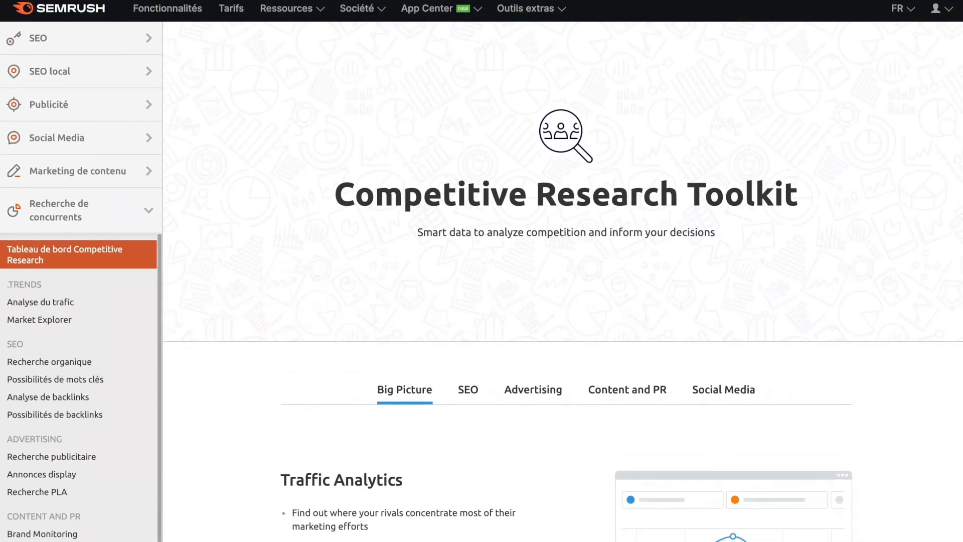
{"action": "mouse_move", "coordinate": [291, 6]}
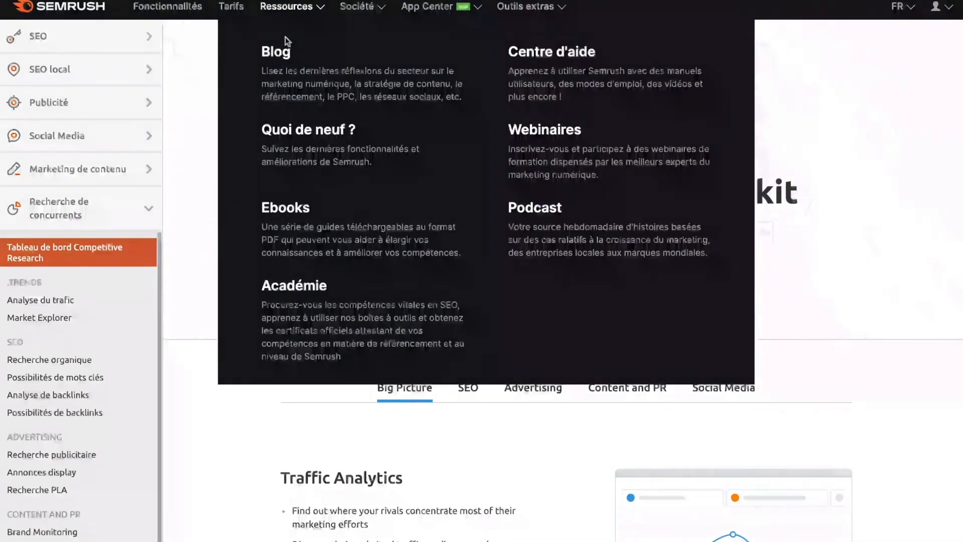
{"action": "left_click", "coordinate": [281, 52]}
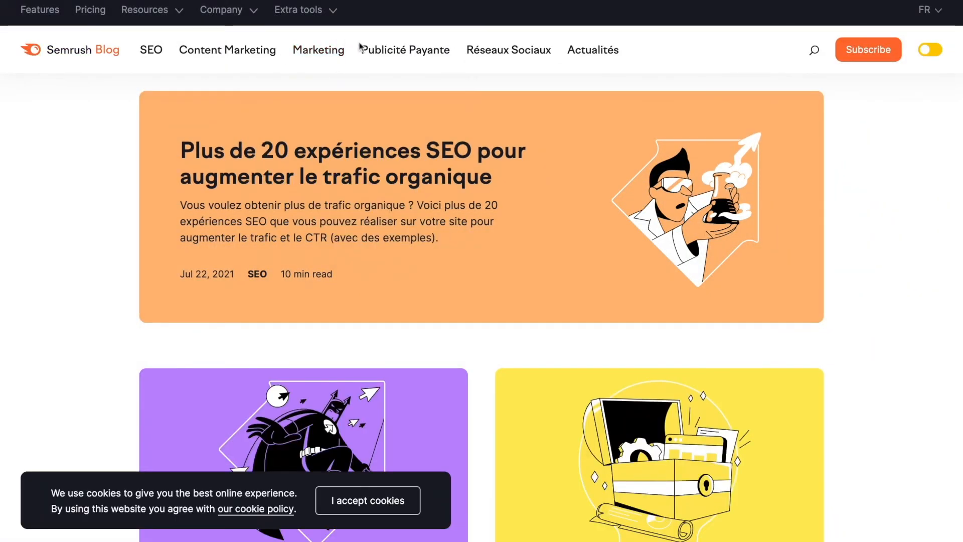
{"action": "mouse_move", "coordinate": [327, 56]}
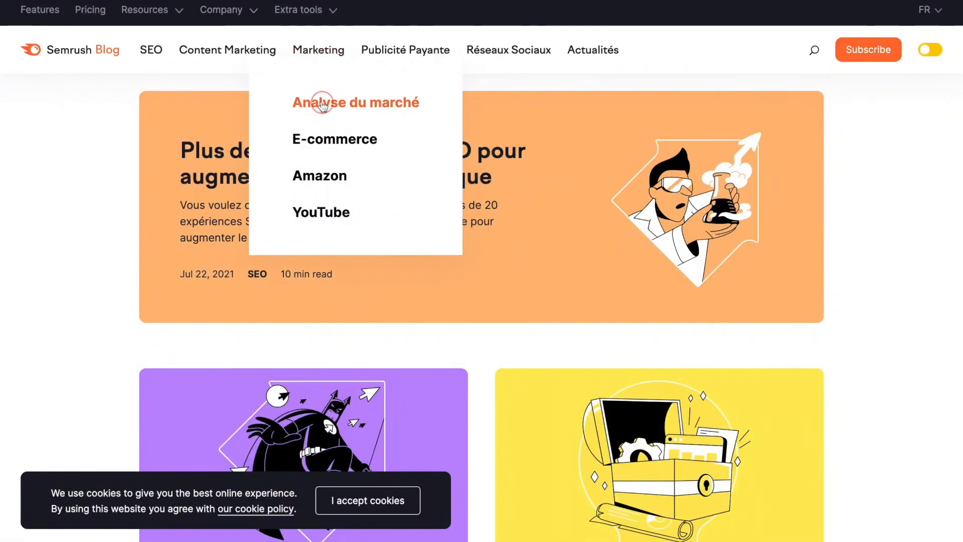
{"action": "left_click", "coordinate": [356, 102]}
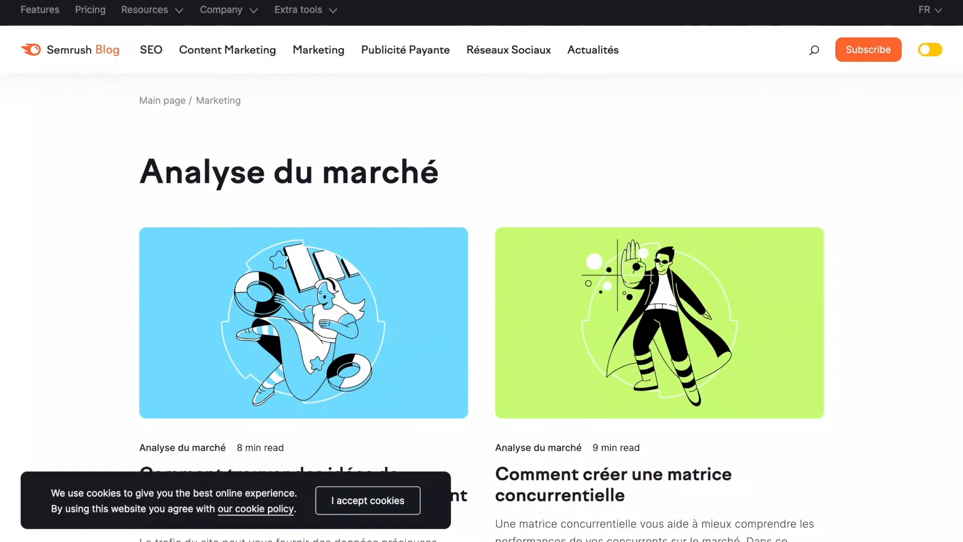
{"action": "mouse_move", "coordinate": [173, 20]}
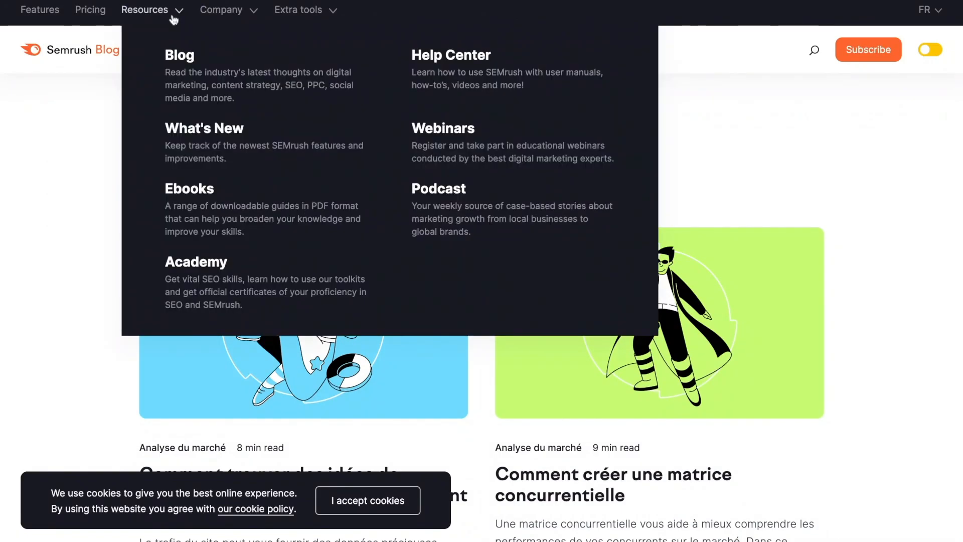